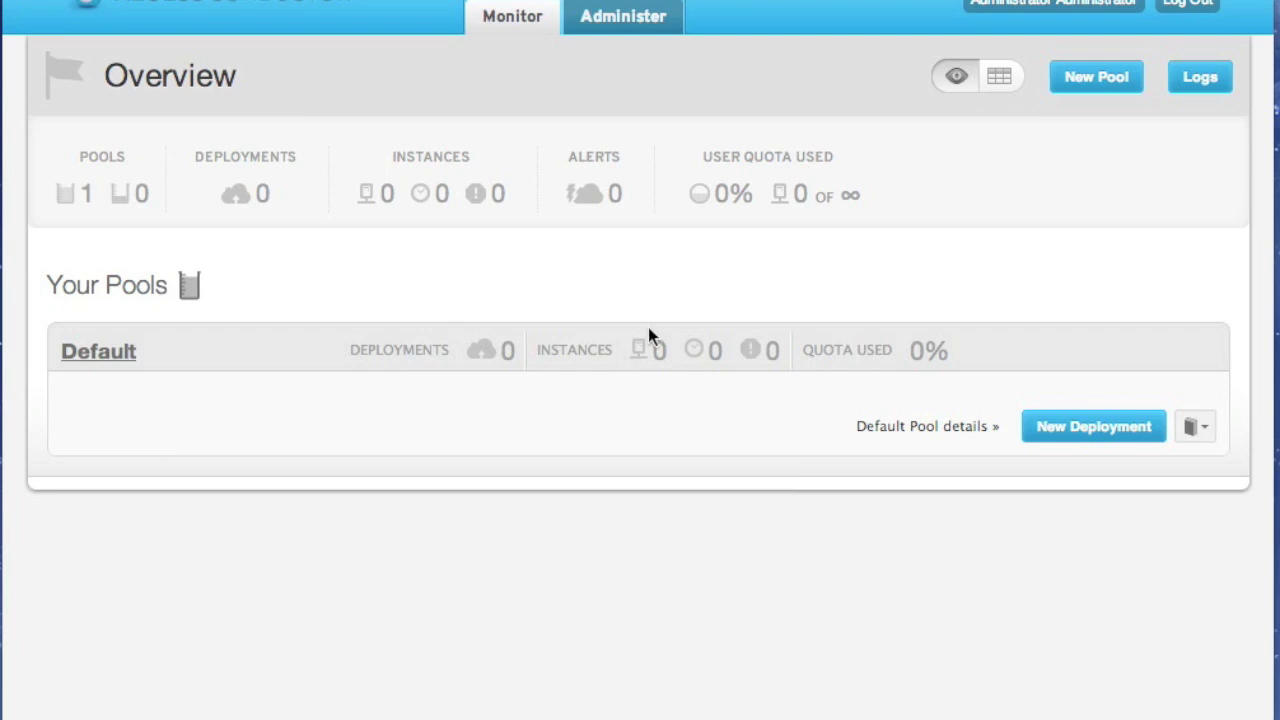
Start a new cloud provider named openstack, keeping the existing localhost provider URL
{"action": "left_click", "coordinate": [660, 24]}
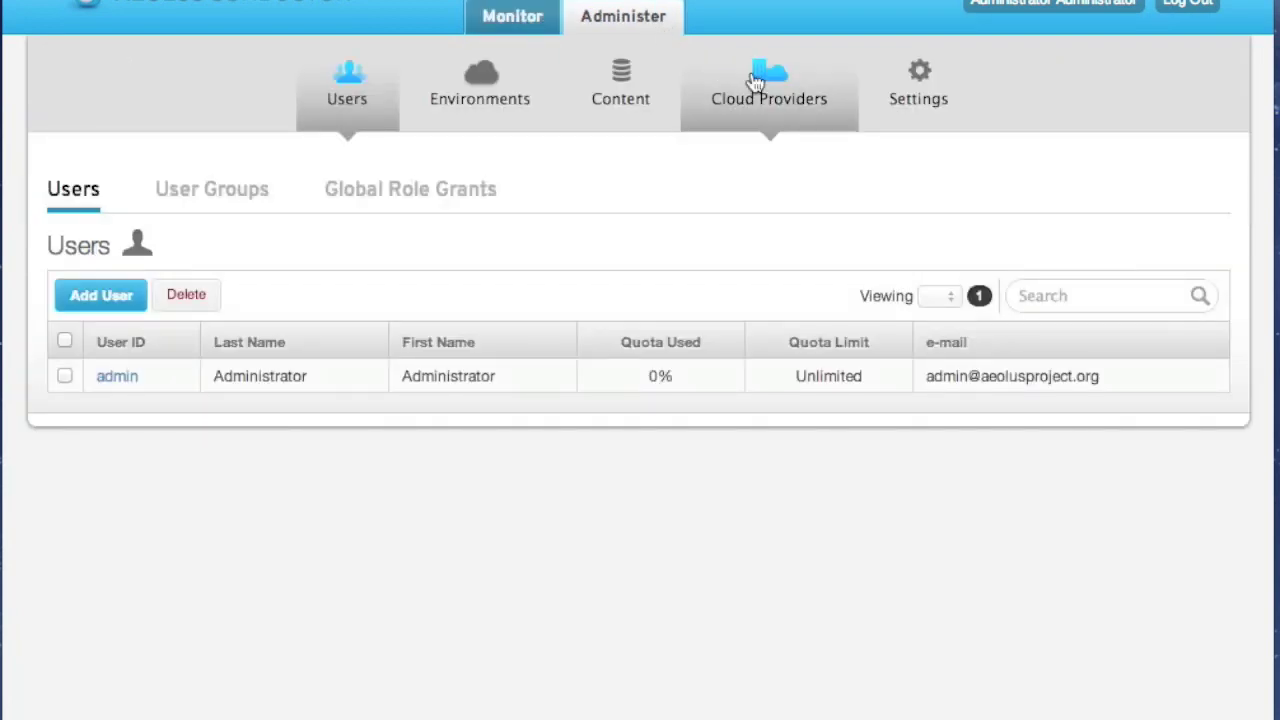
{"action": "left_click", "coordinate": [755, 80]}
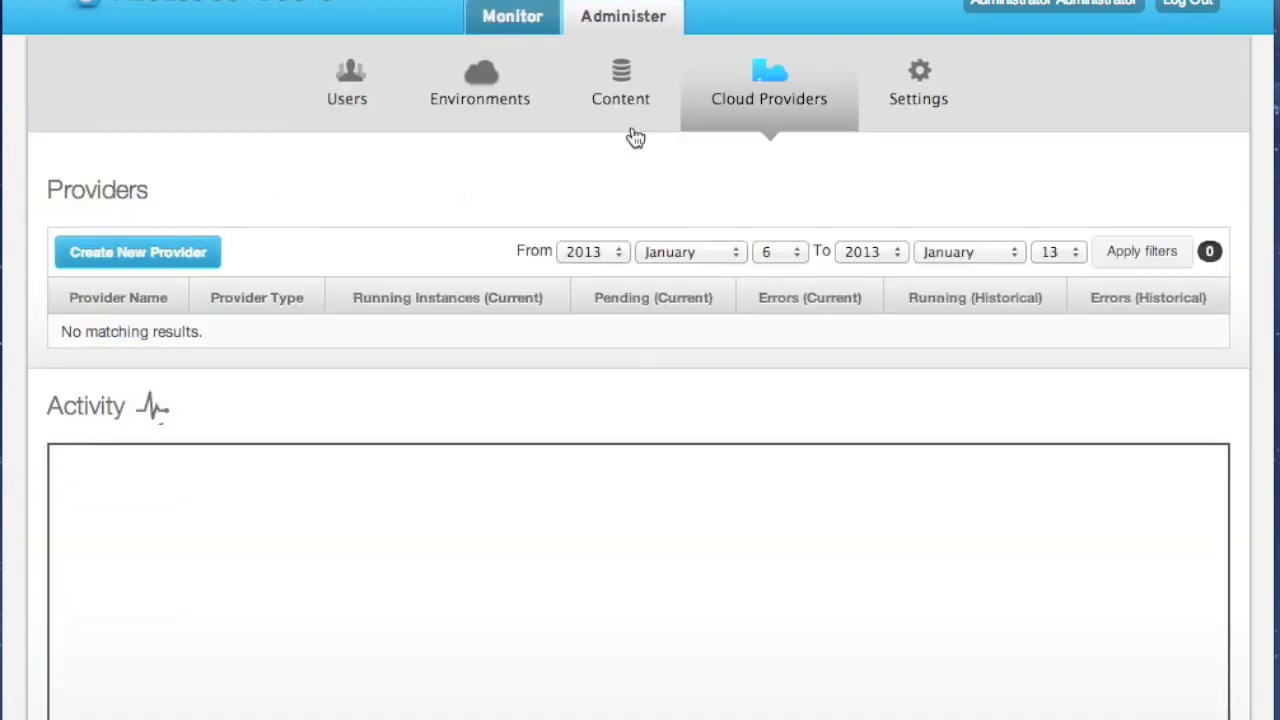
{"action": "left_click", "coordinate": [188, 251]}
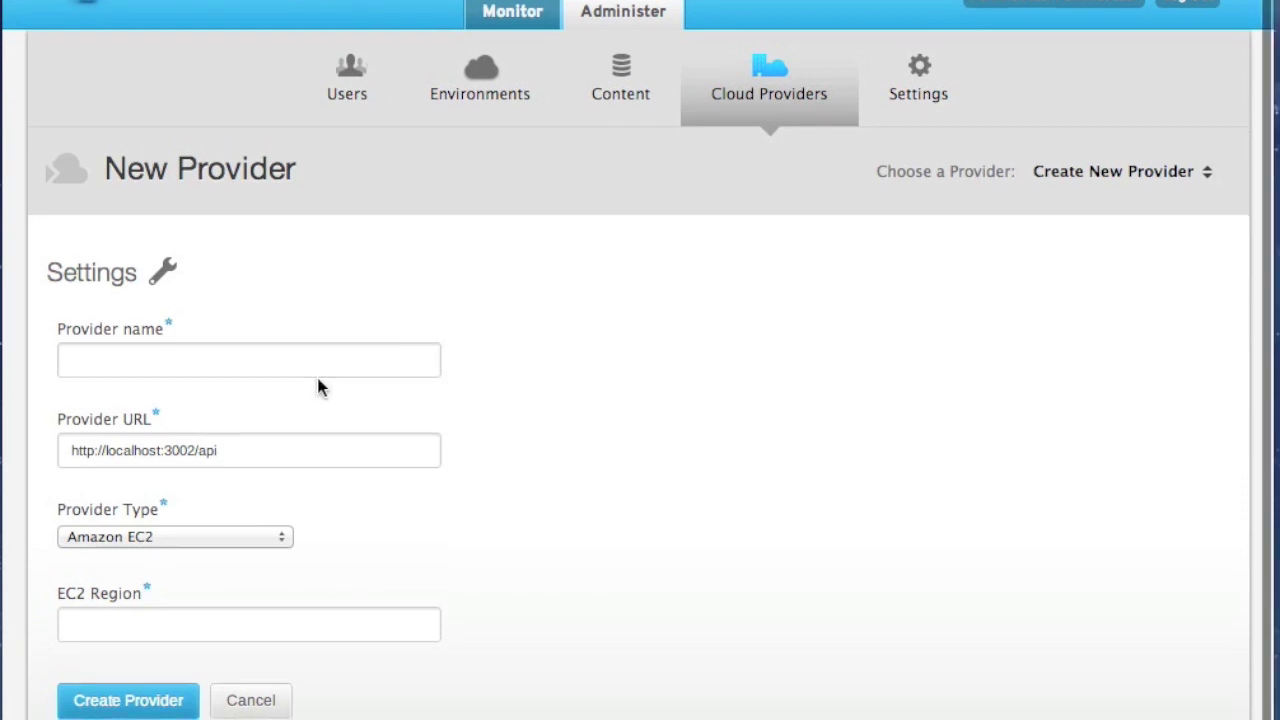
{"action": "left_click", "coordinate": [289, 357]}
{"action": "type", "text": "open"}
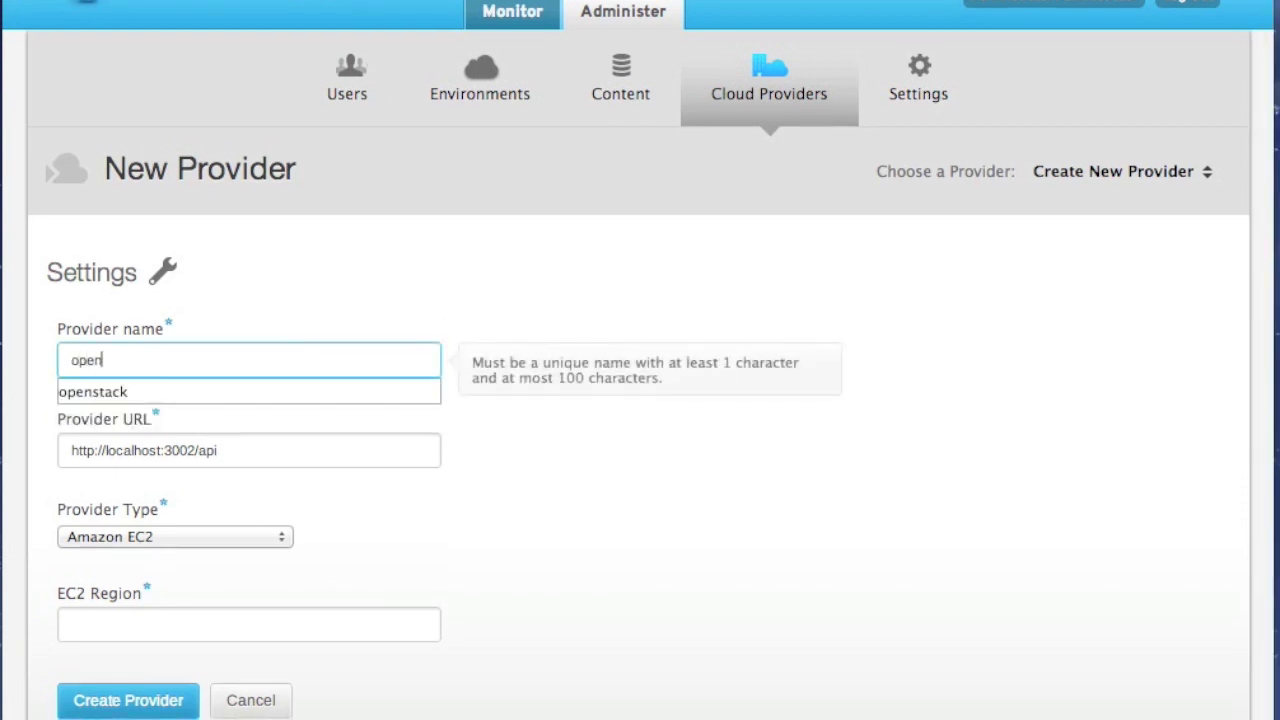
{"action": "key", "text": "Down"}
{"action": "key", "text": "Return"}
{"action": "key", "text": "Tab"}
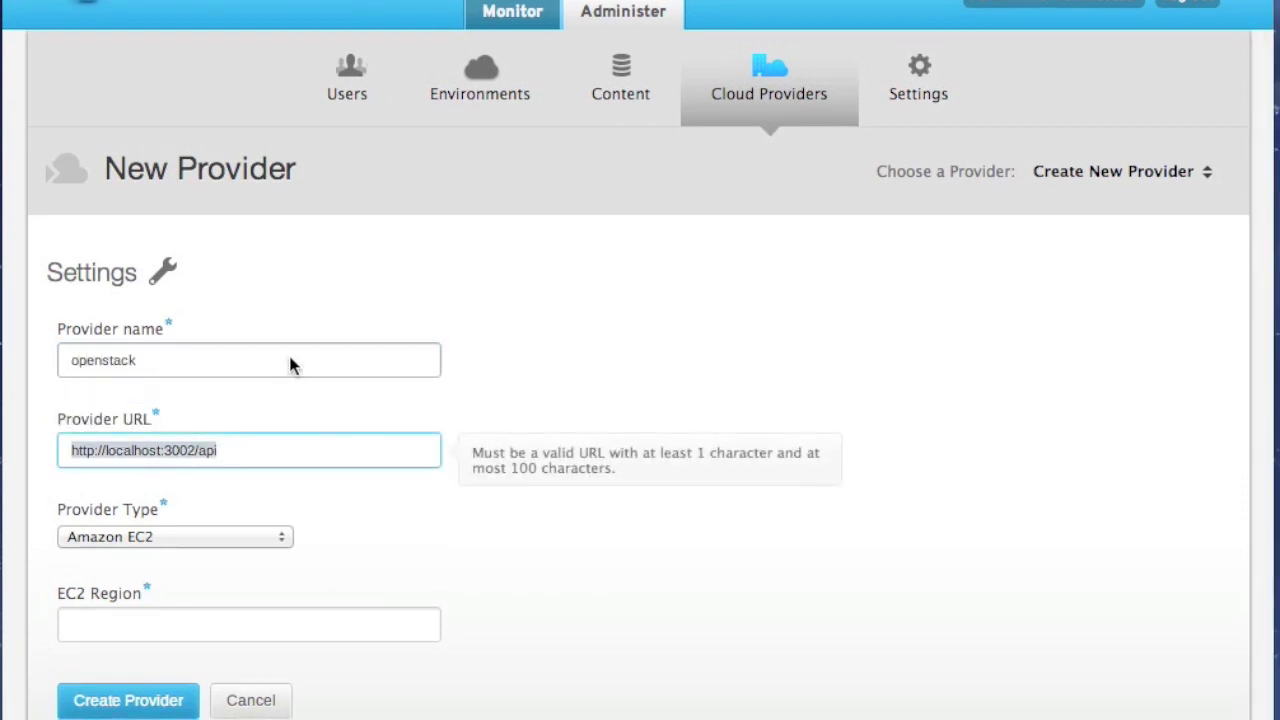
{"action": "left_click", "coordinate": [276, 459]}
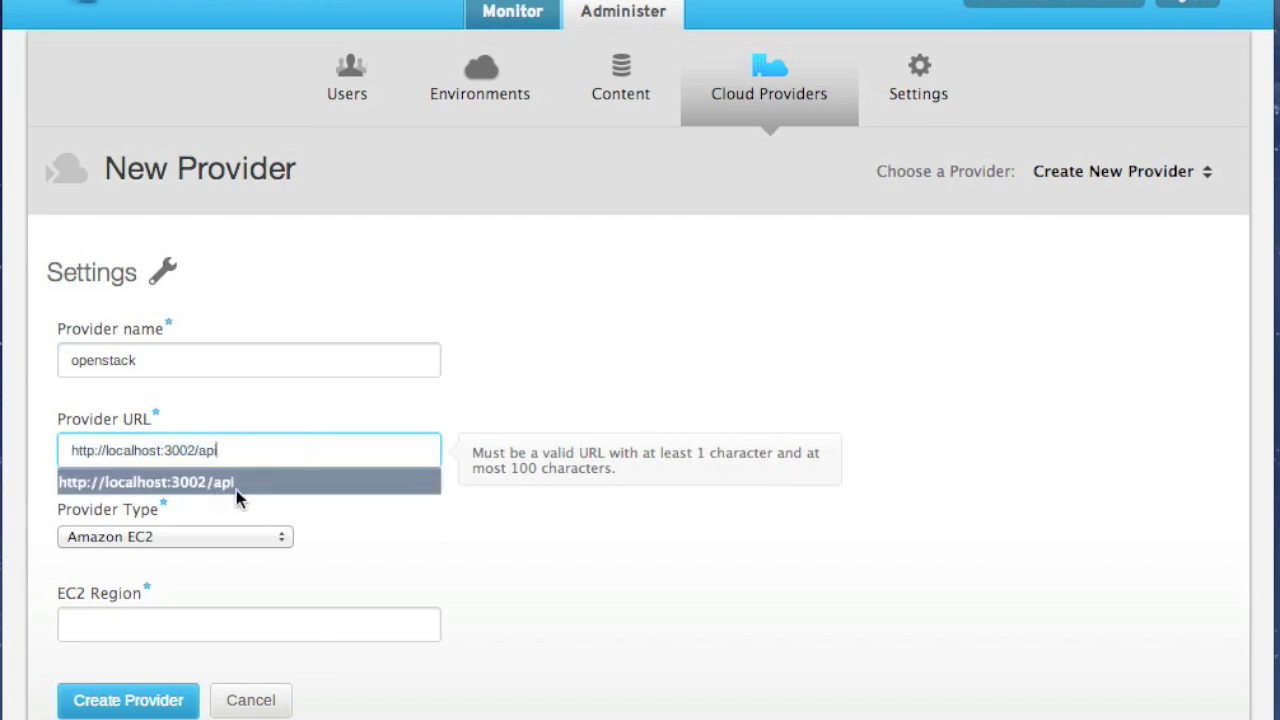
{"action": "left_click", "coordinate": [236, 490]}
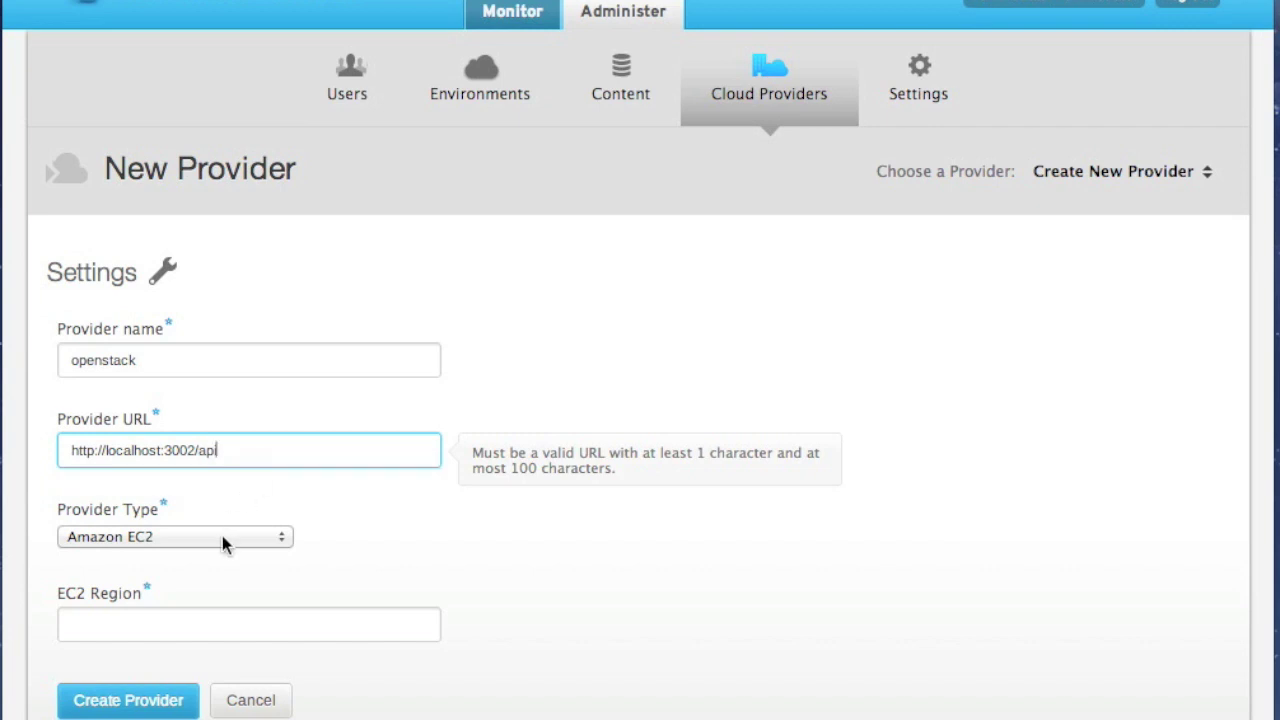
{"action": "left_click", "coordinate": [224, 540]}
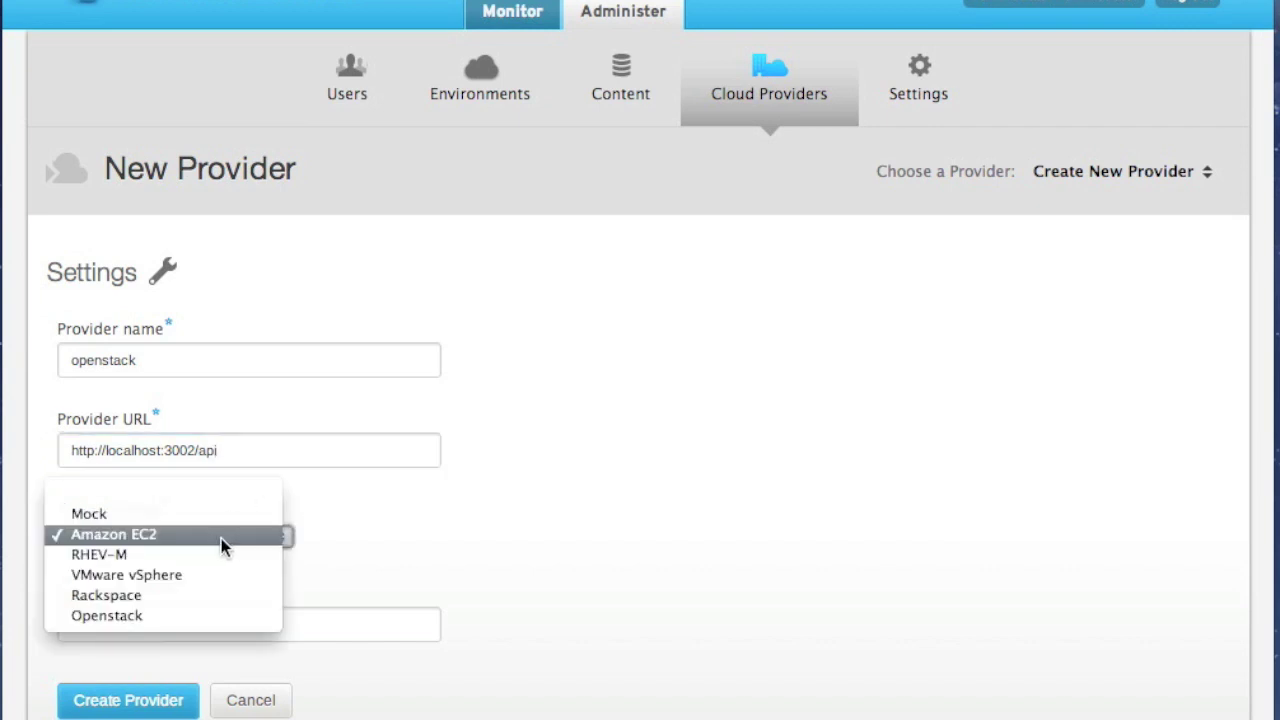
{"action": "left_click", "coordinate": [200, 616]}
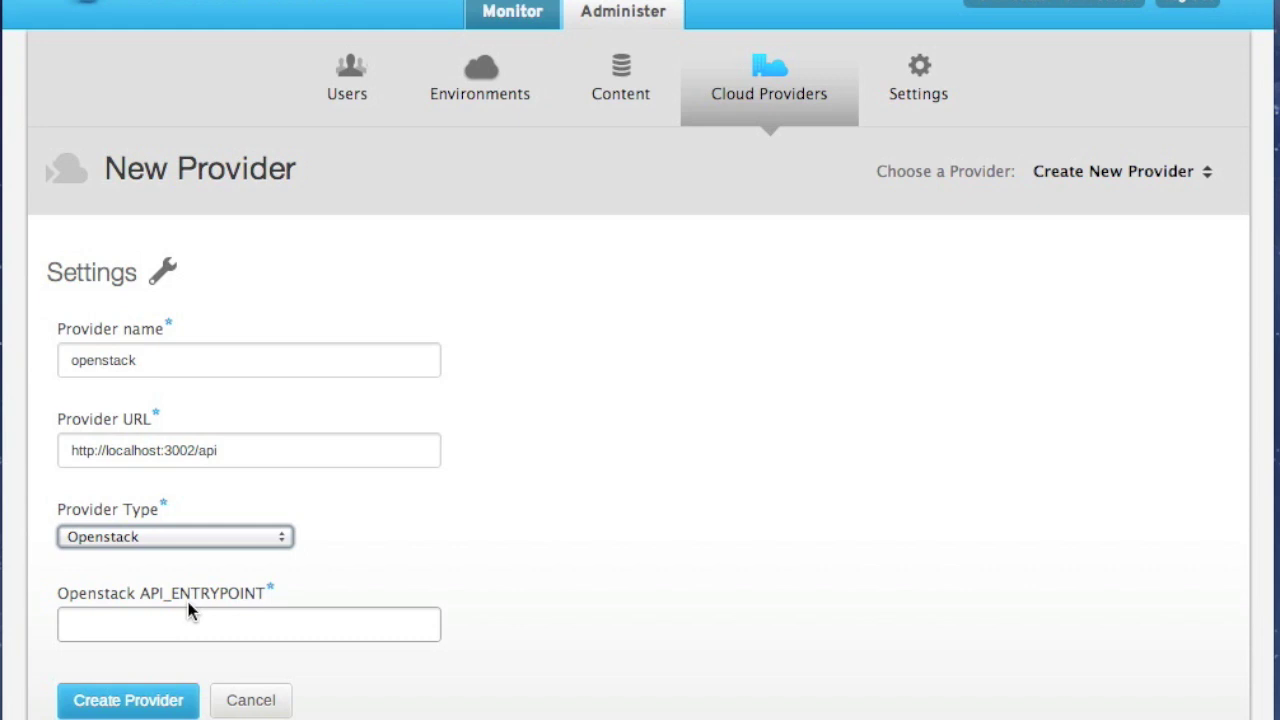
{"action": "left_click", "coordinate": [195, 621]}
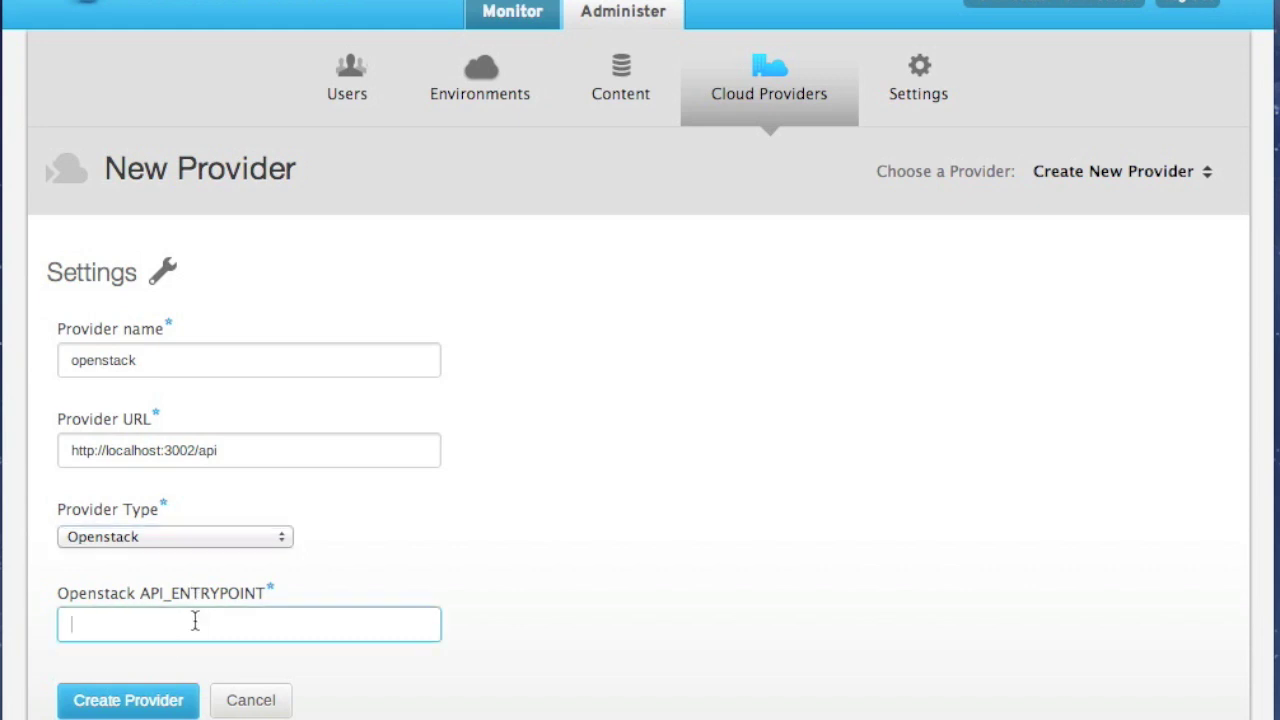
{"action": "type", "text": "htt"}
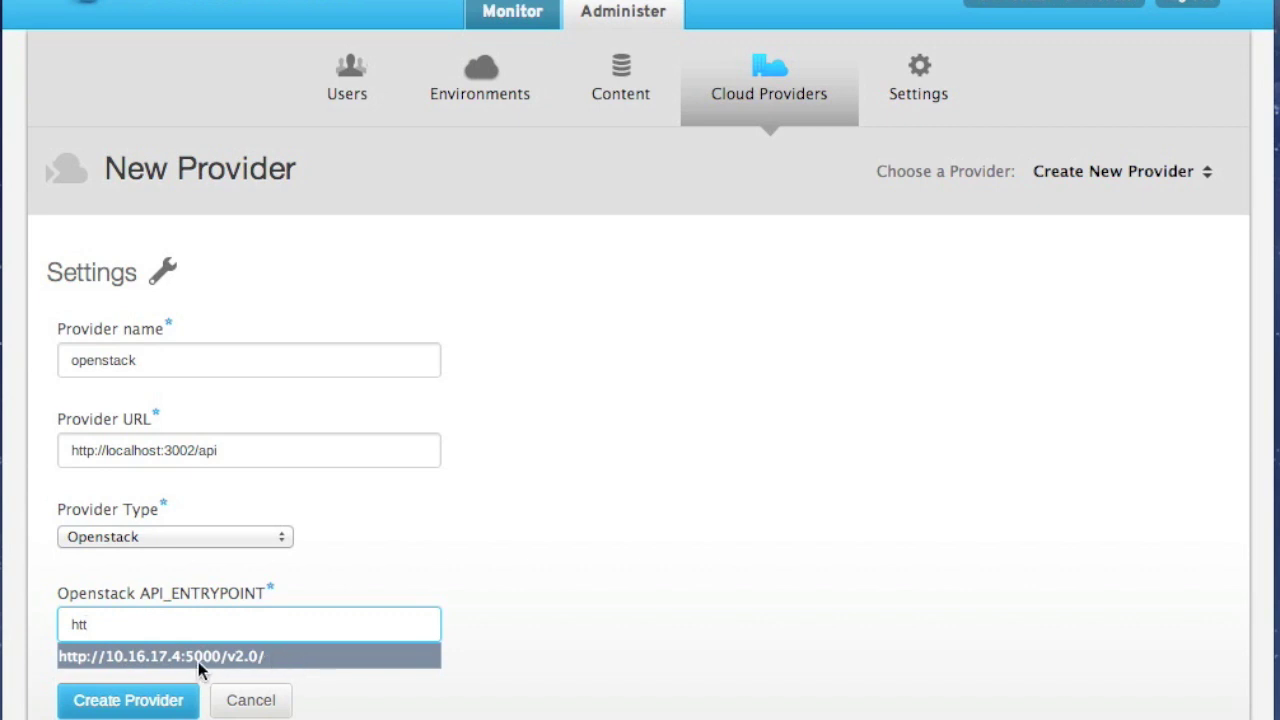
{"action": "left_click", "coordinate": [198, 656]}
{"action": "left_click", "coordinate": [168, 704]}
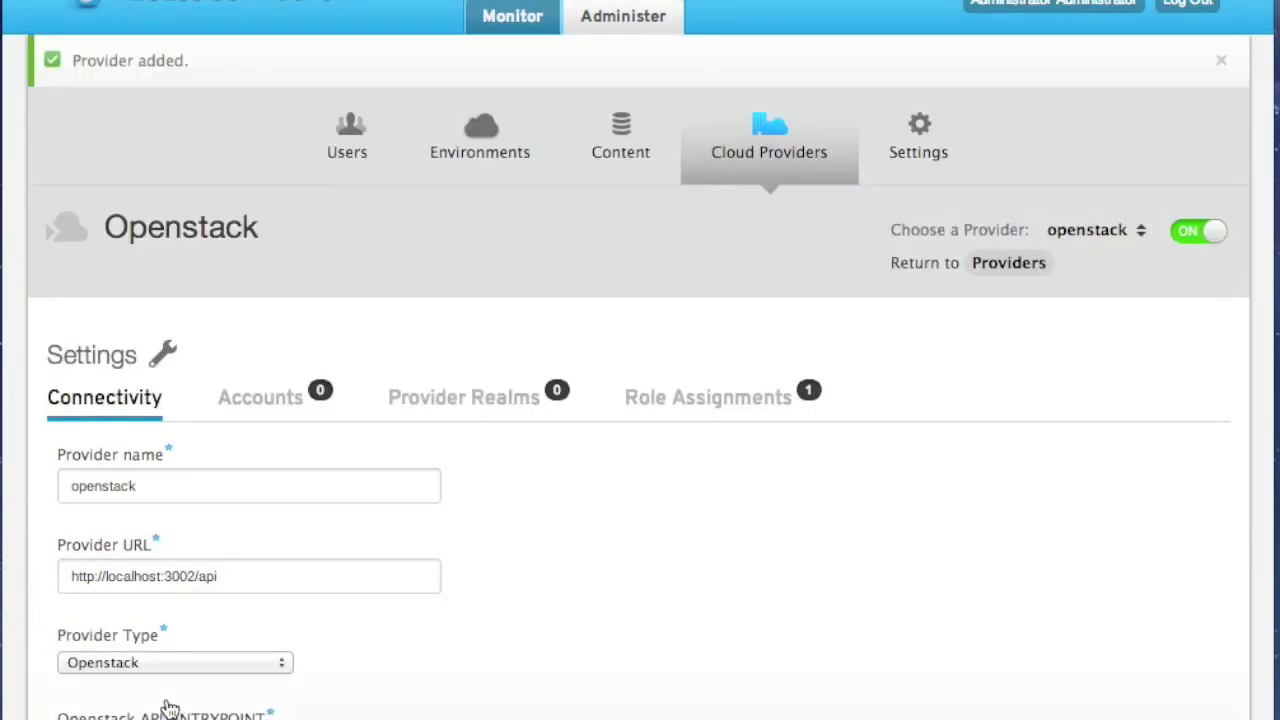
Go to the openstack provider's accounts and start a new provider account
{"action": "scroll", "coordinate": [512, 610], "scroll_direction": "down", "scroll_amount": 3}
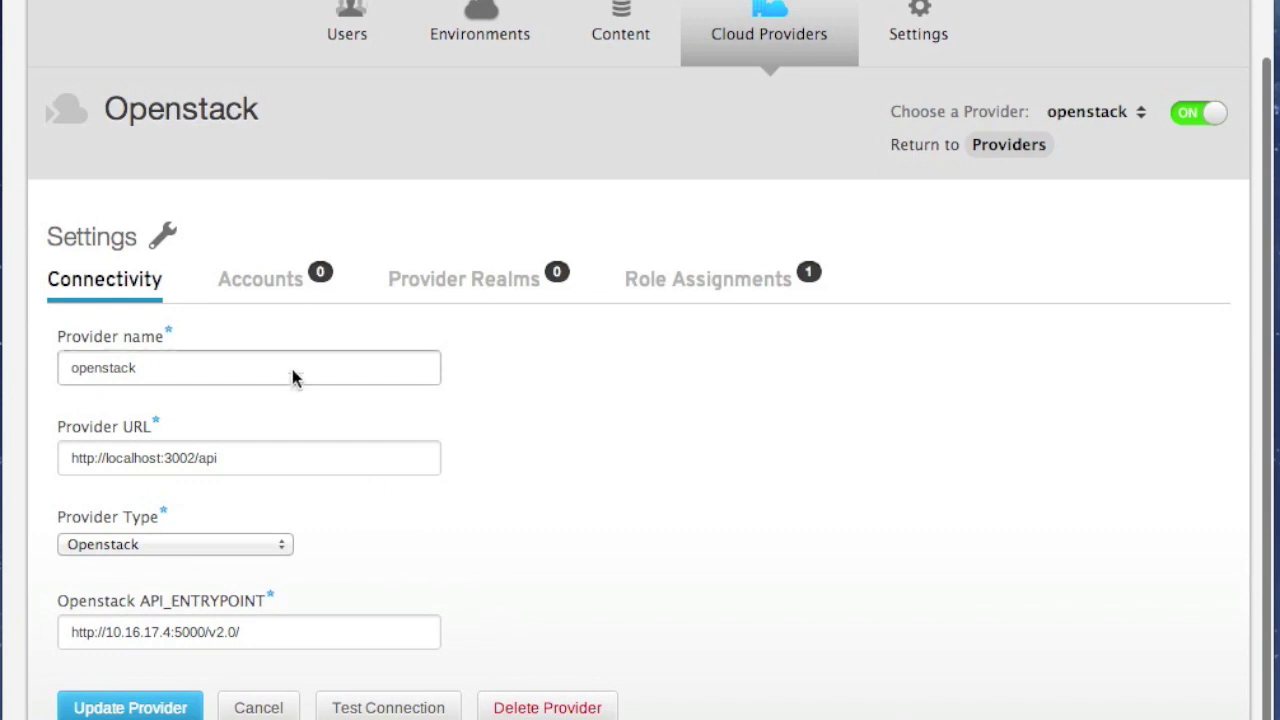
{"action": "left_click", "coordinate": [287, 288]}
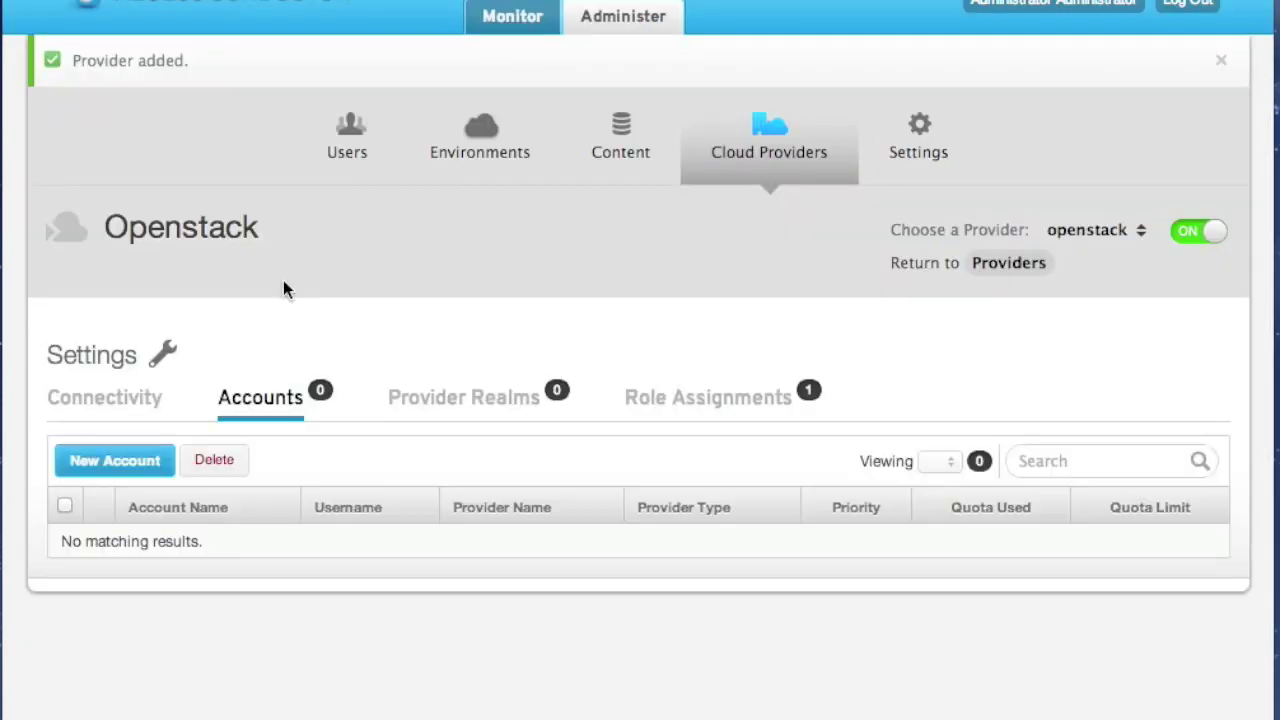
{"action": "left_click", "coordinate": [117, 478]}
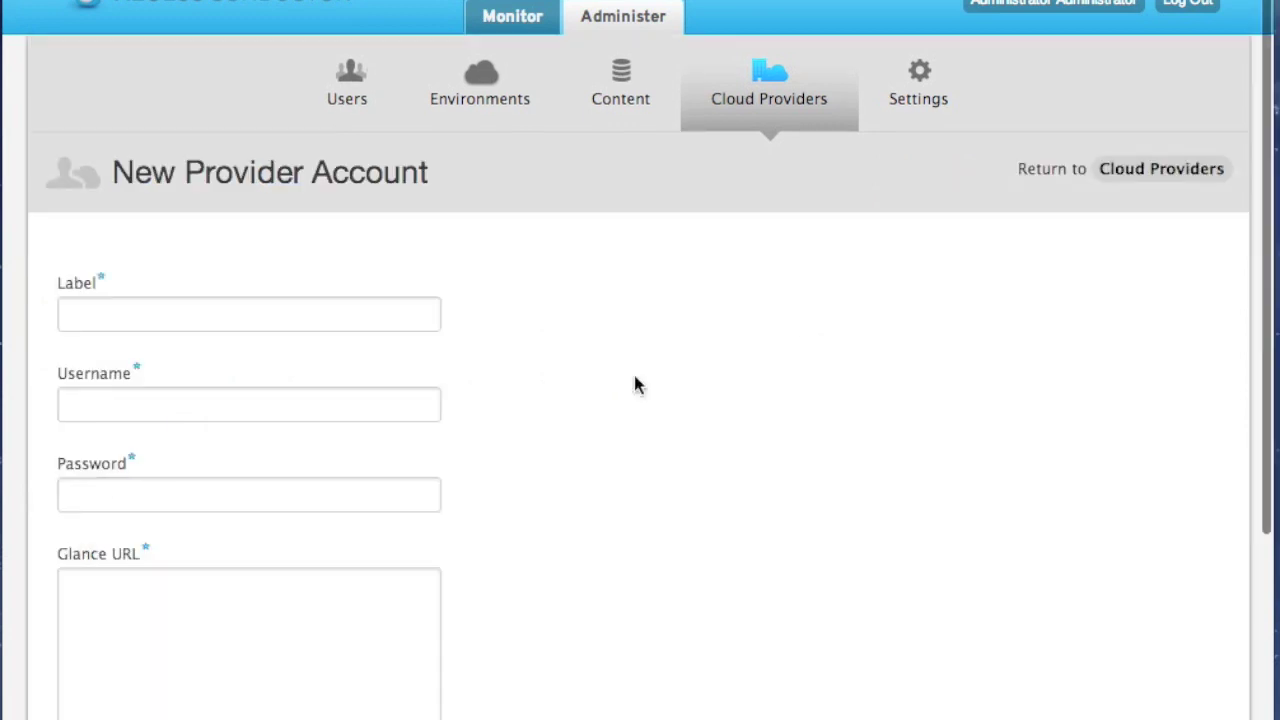
{"action": "scroll", "coordinate": [634, 383], "scroll_direction": "down", "scroll_amount": 2}
Label the account matt-openstack and enter the user-plus-tenant login as its username
{"action": "left_click", "coordinate": [386, 250]}
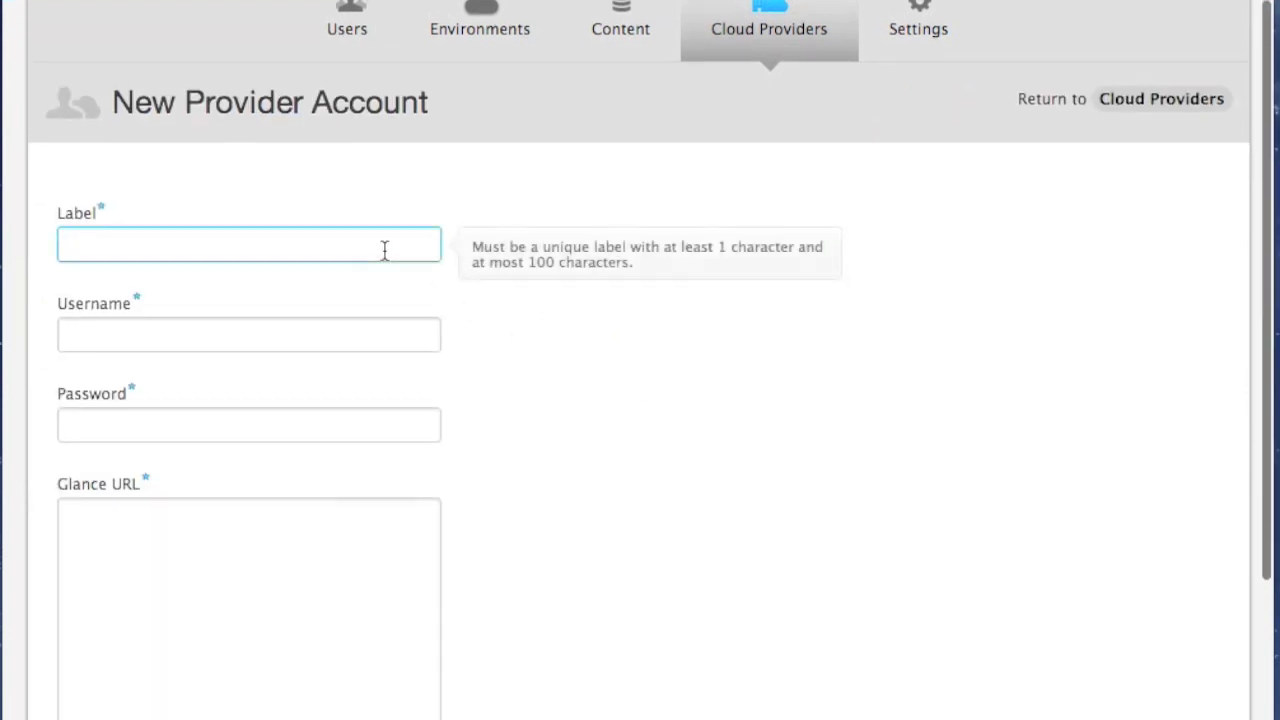
{"action": "type", "text": "matt"}
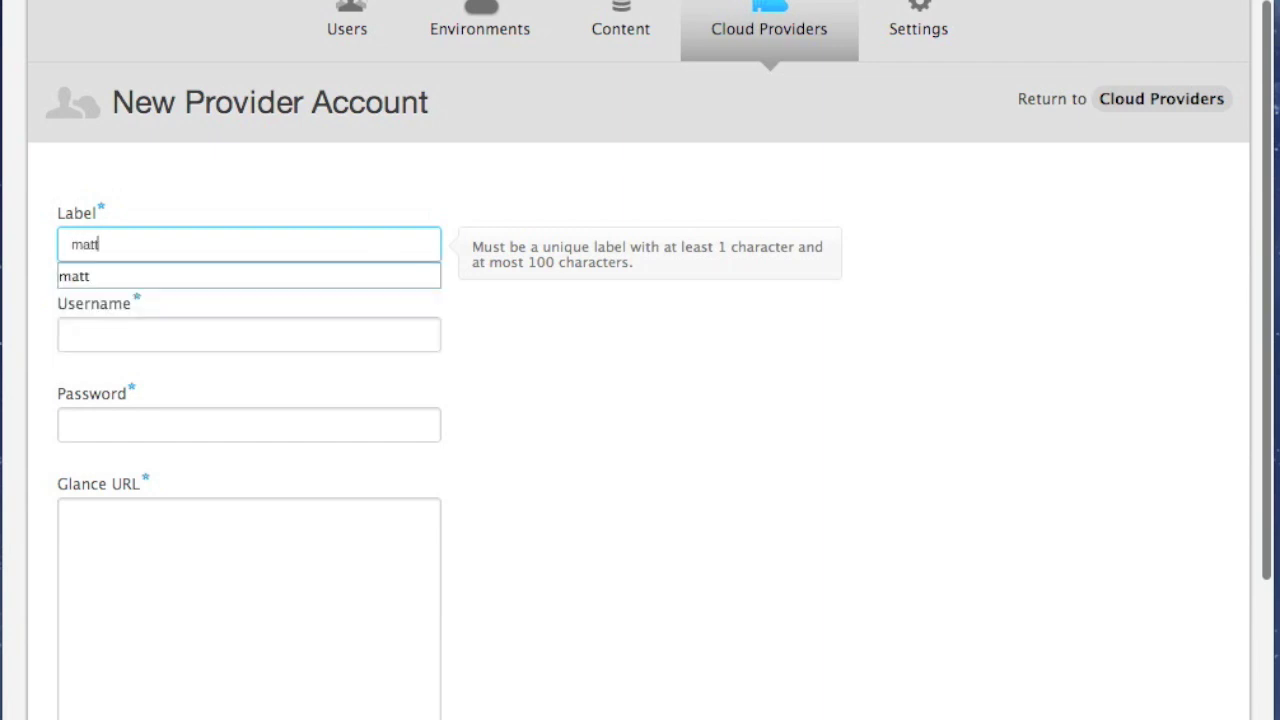
{"action": "type", "text": "-openstack"}
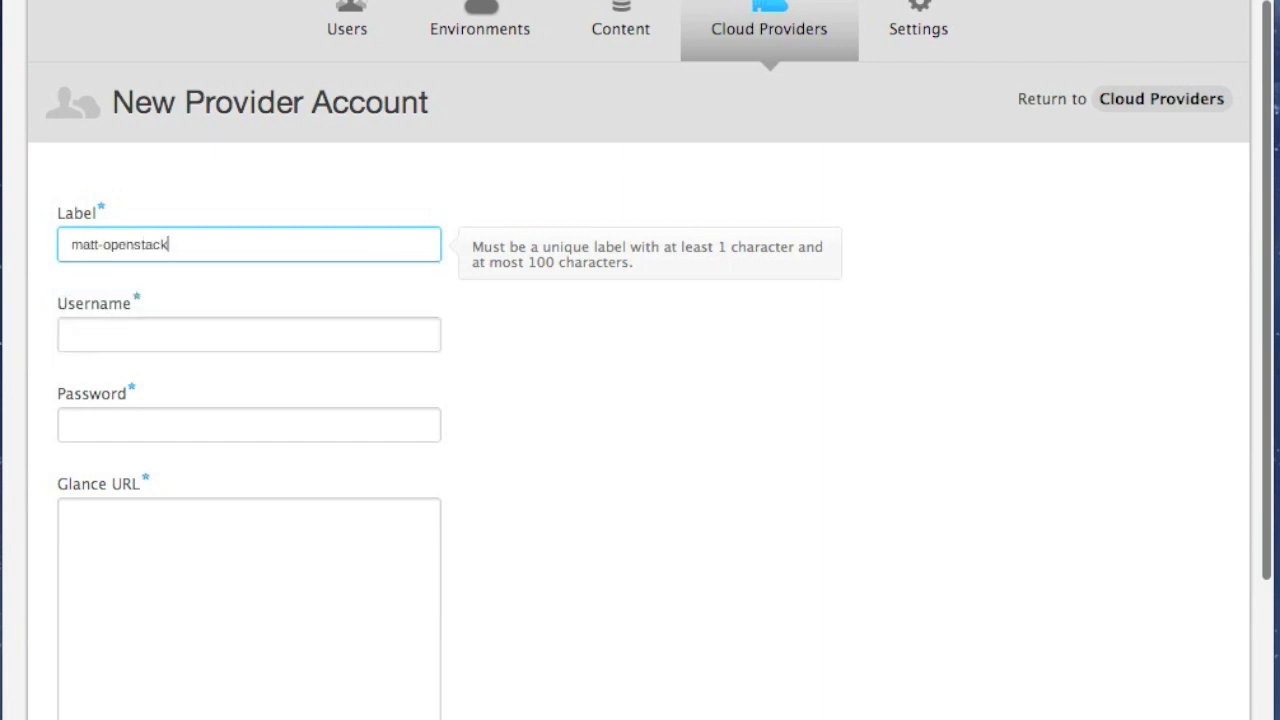
{"action": "key", "text": "Tab"}
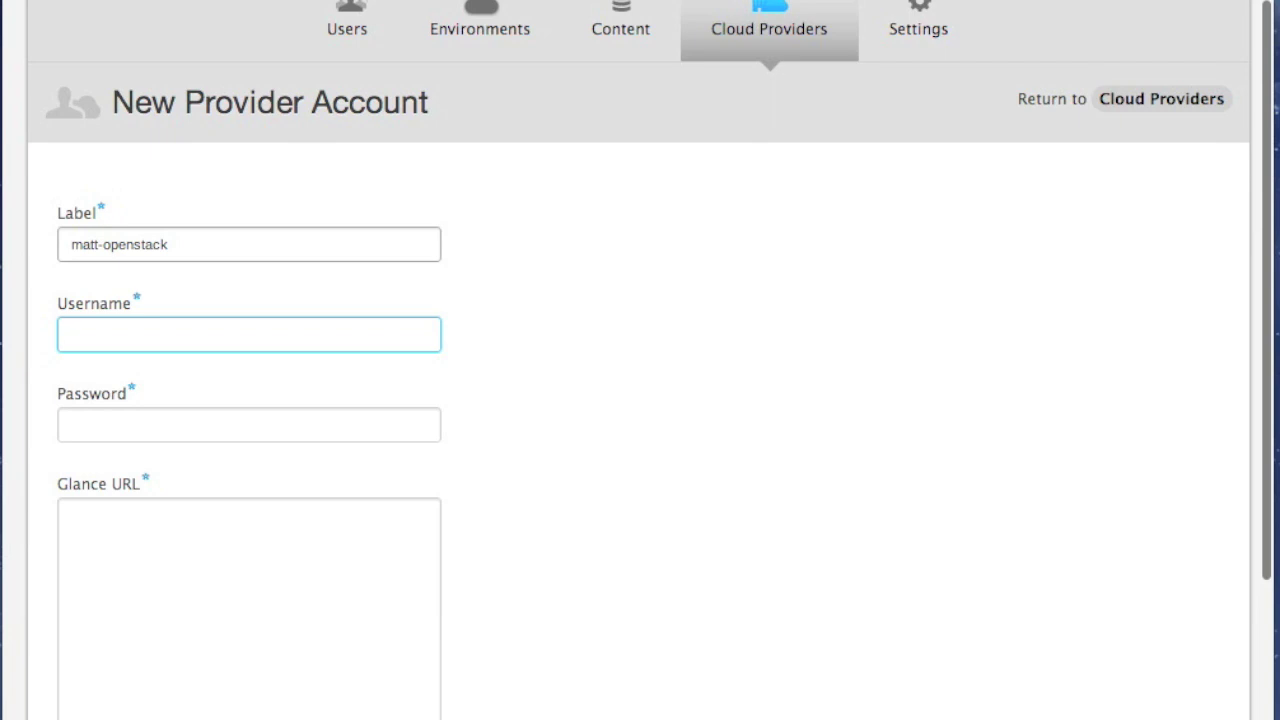
{"action": "type", "text": "username+tenantname"}
{"action": "key", "text": "super+a"}
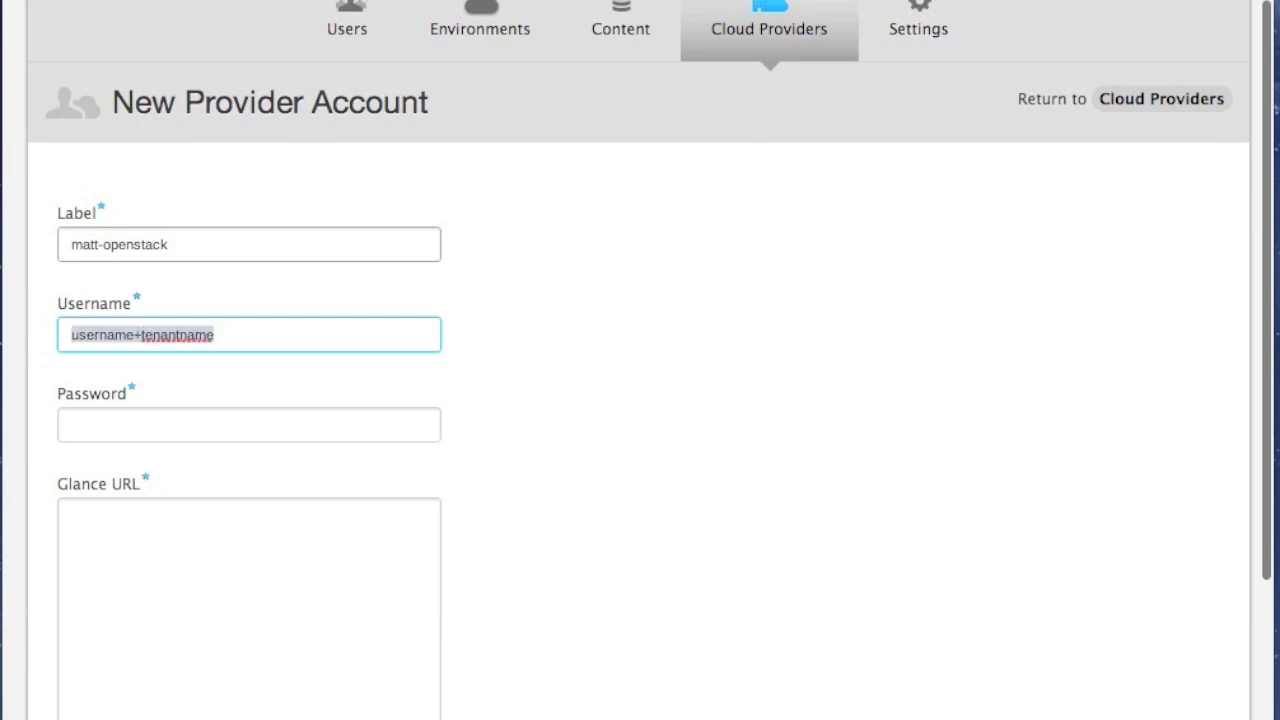
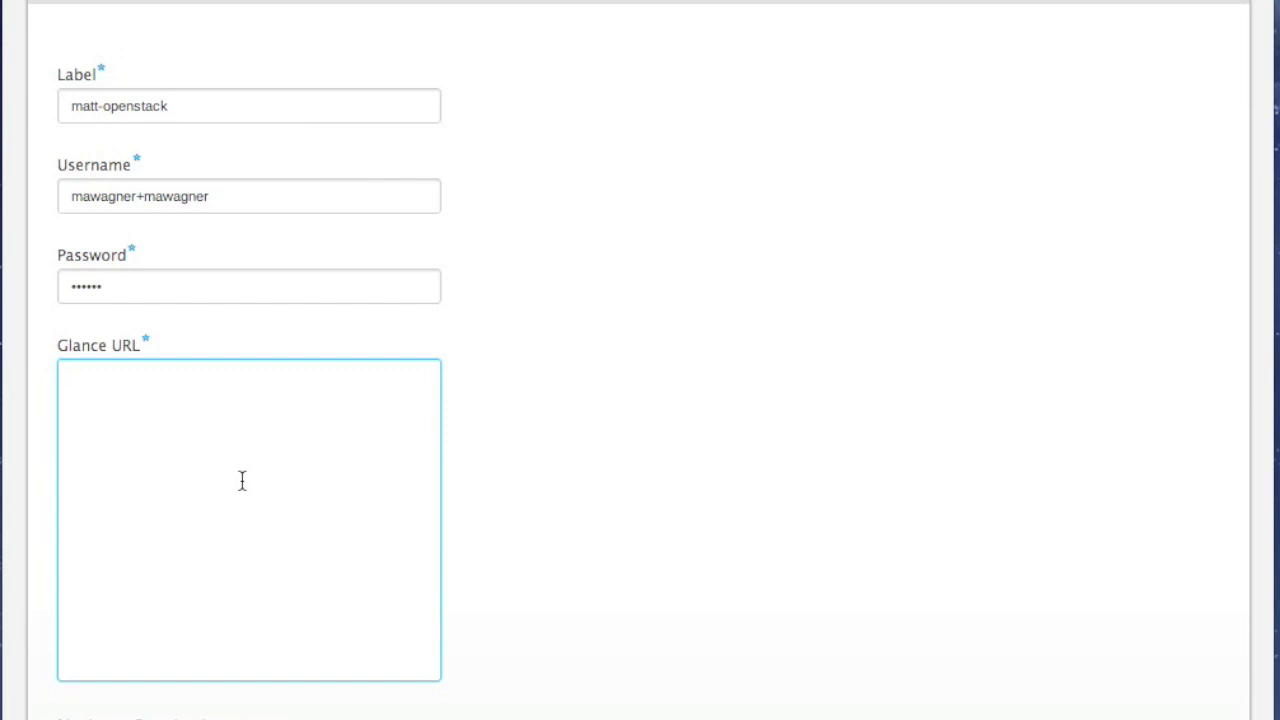
{"action": "scroll", "coordinate": [242, 481], "scroll_direction": "down", "scroll_amount": 2}
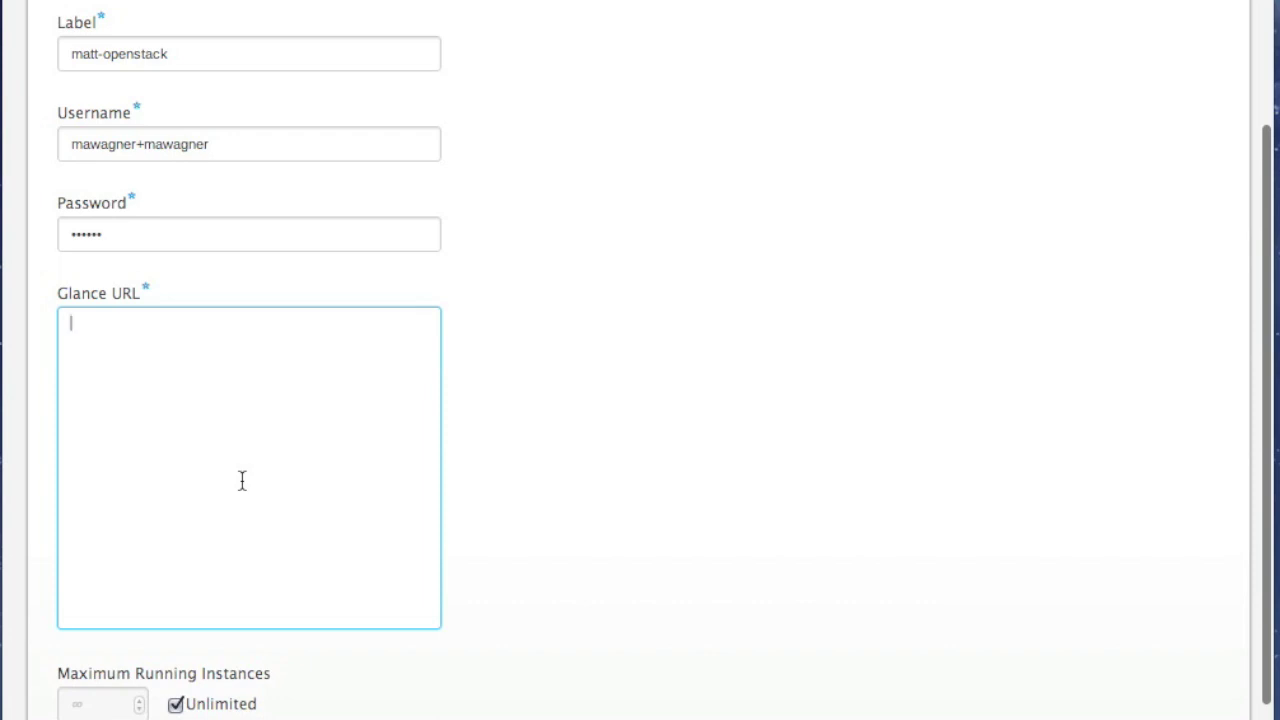
{"action": "type", "text": "http://10.16.17.5:929"}
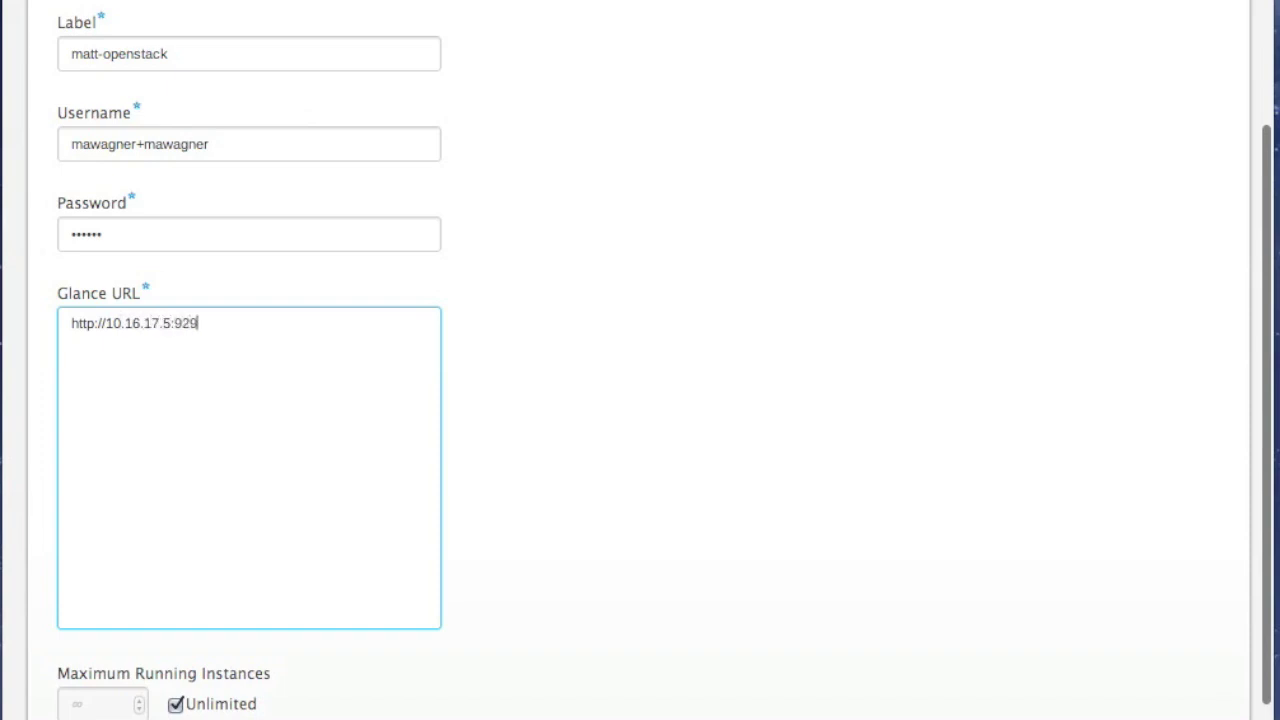
{"action": "type", "text": "0"}
{"action": "key", "text": "BackSpace"}
{"action": "type", "text": "2/"}
{"action": "left_click", "coordinate": [621, 516]}
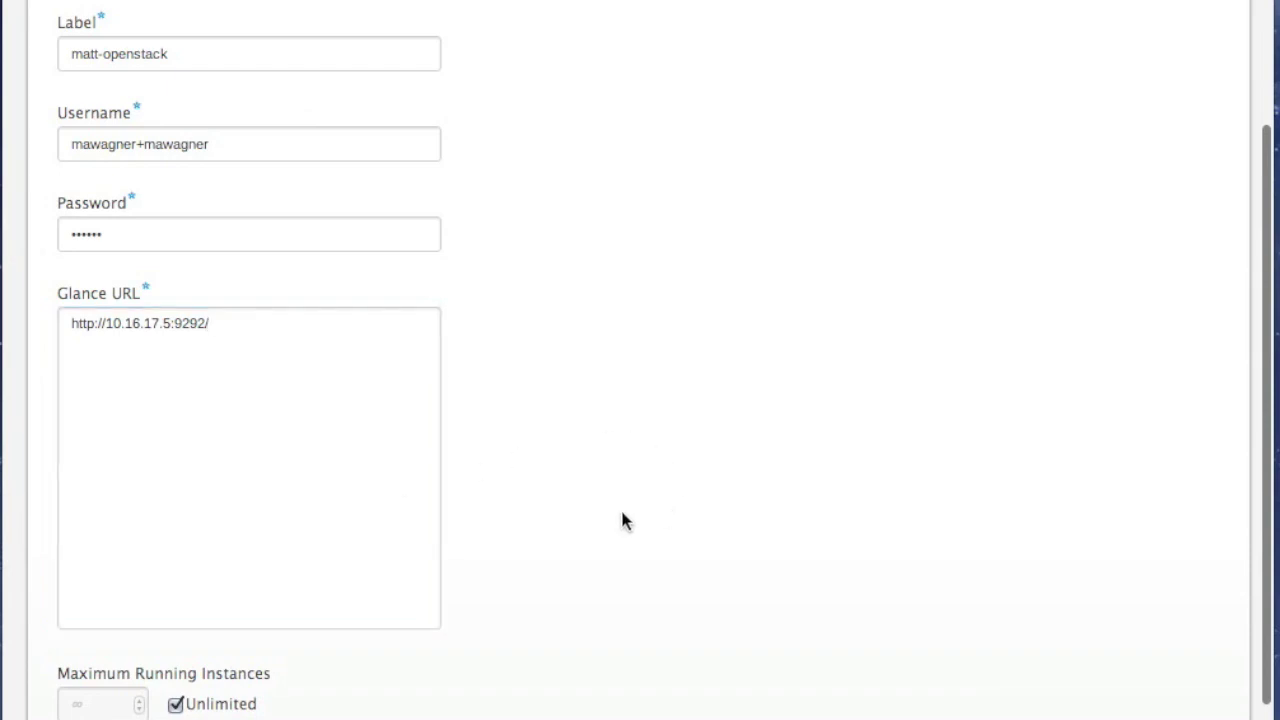
{"action": "scroll", "coordinate": [621, 519], "scroll_direction": "down", "scroll_amount": 2}
{"action": "left_click", "coordinate": [340, 375]}
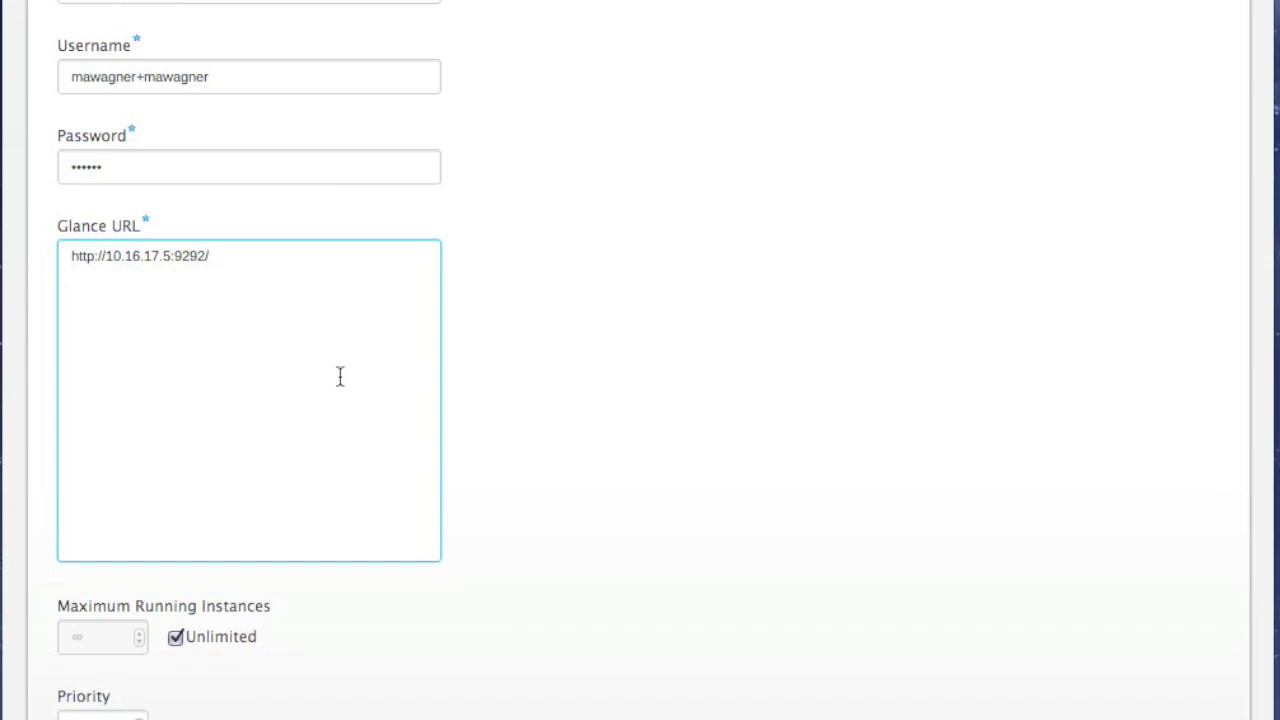
{"action": "left_click", "coordinate": [546, 431]}
Keep unlimited running instances and priority 0, and create the provider account
{"action": "scroll", "coordinate": [546, 431], "scroll_direction": "down", "scroll_amount": 1}
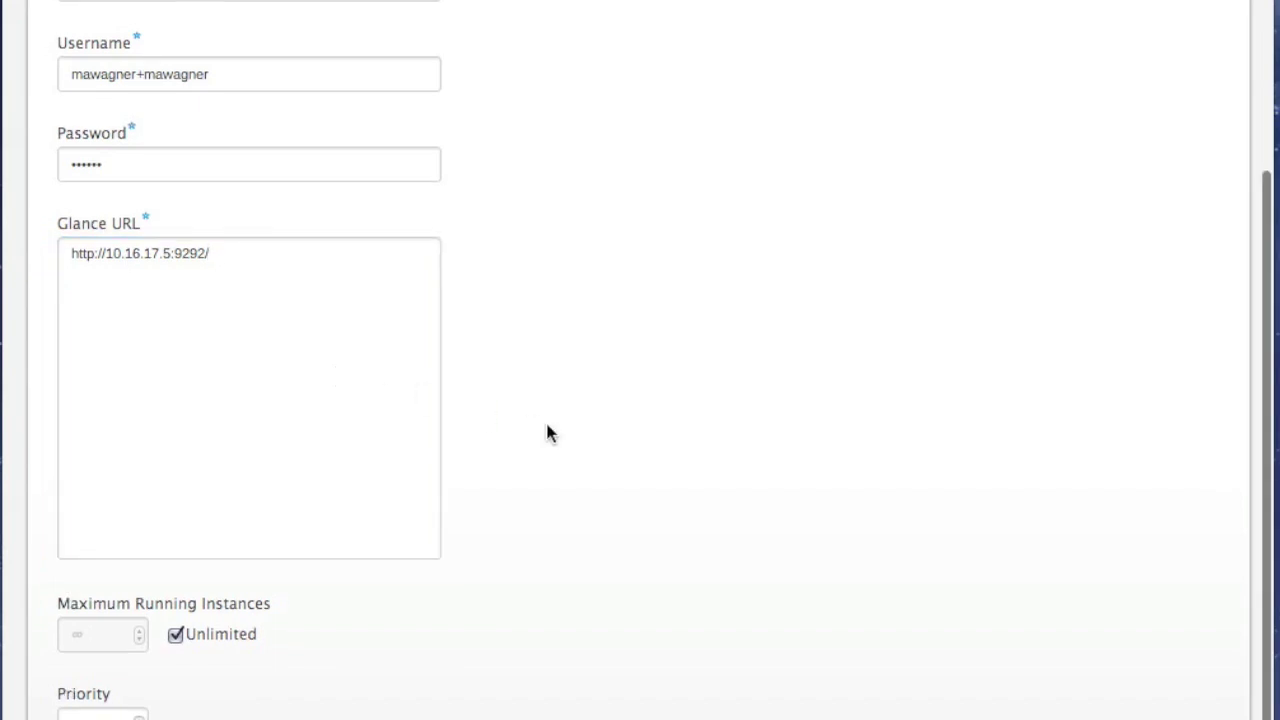
{"action": "scroll", "coordinate": [546, 431], "scroll_direction": "down", "scroll_amount": 3}
{"action": "key", "text": "Tab"}
{"action": "left_click", "coordinate": [150, 452]}
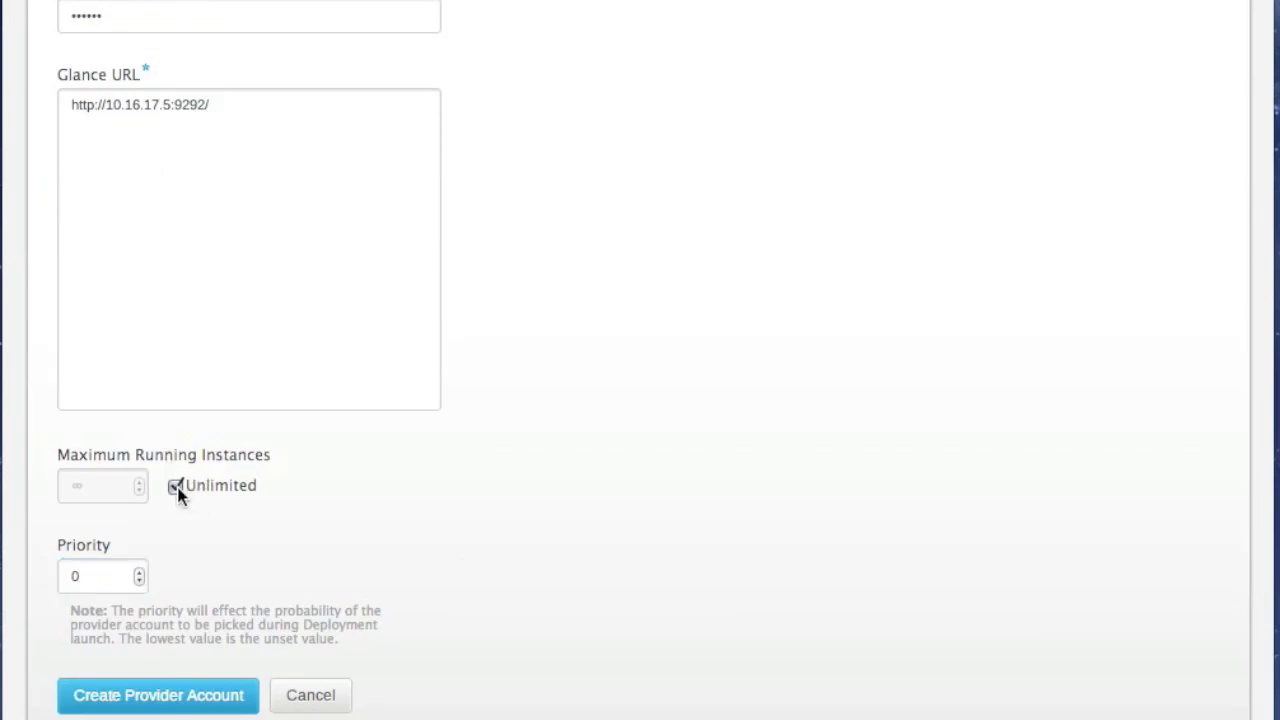
{"action": "left_click", "coordinate": [107, 575]}
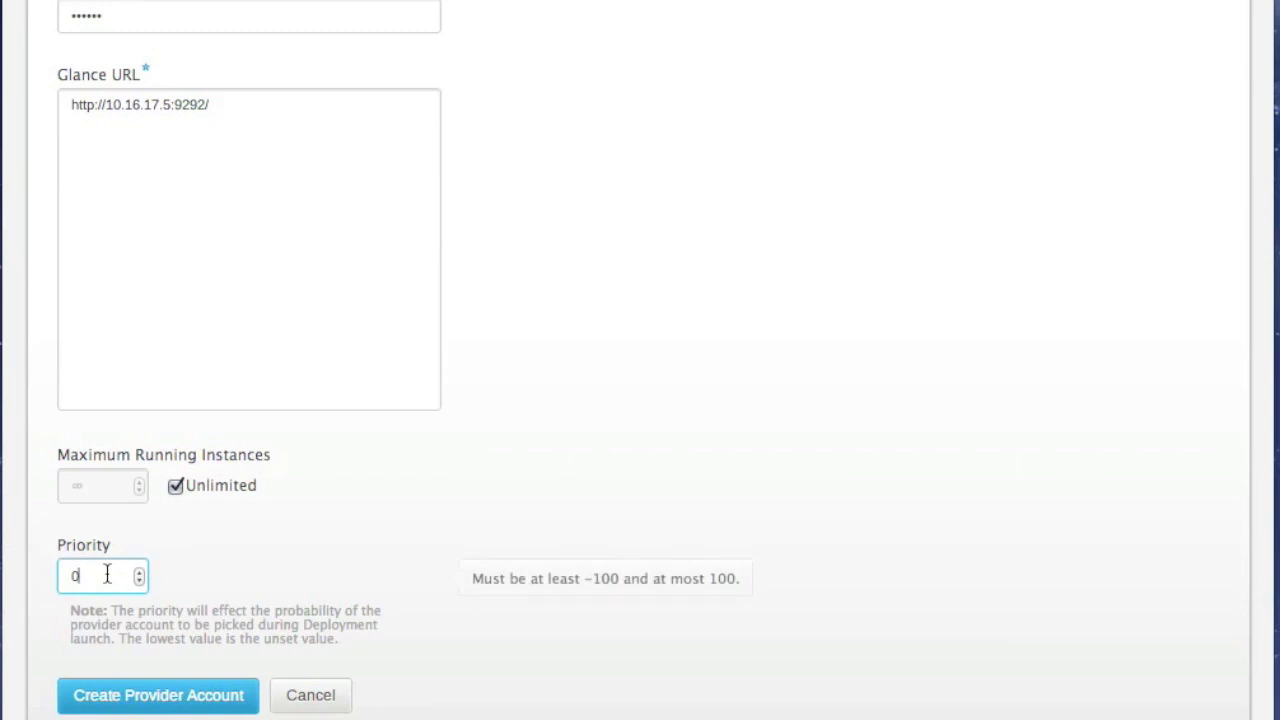
{"action": "left_click", "coordinate": [122, 708]}
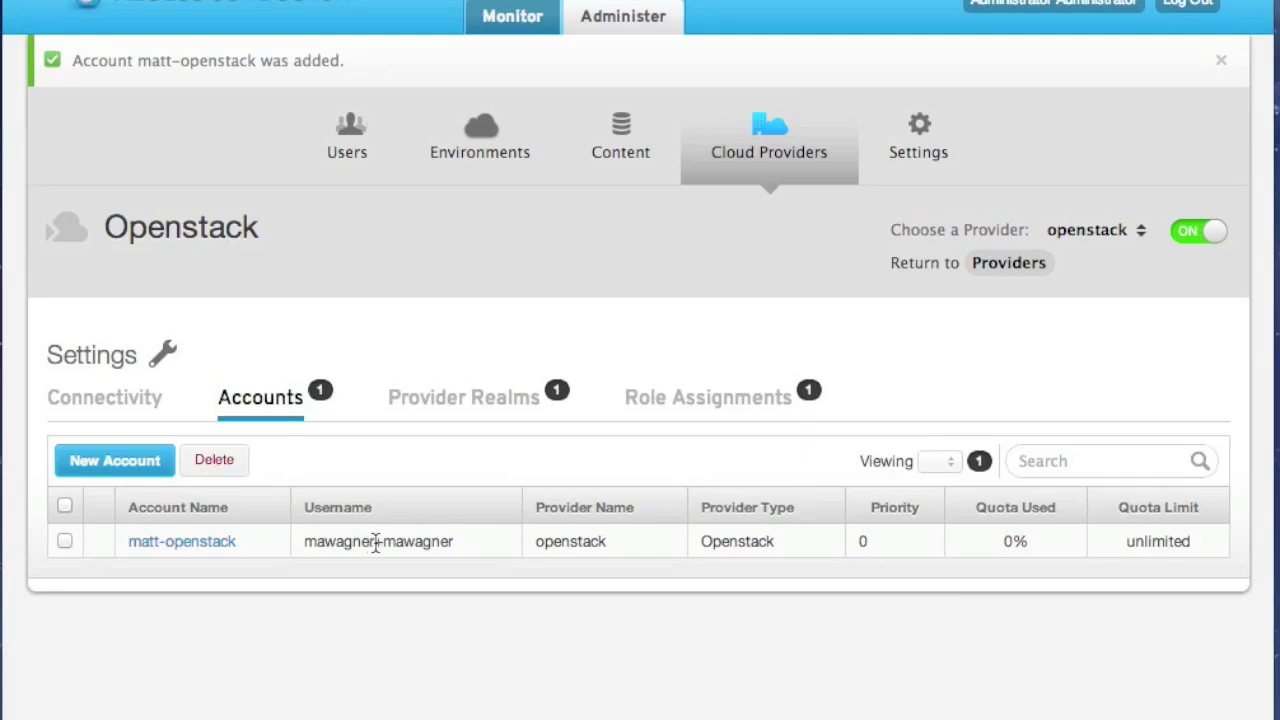
Open the Environments overview showing the default environment's pools
{"action": "left_click", "coordinate": [497, 150]}
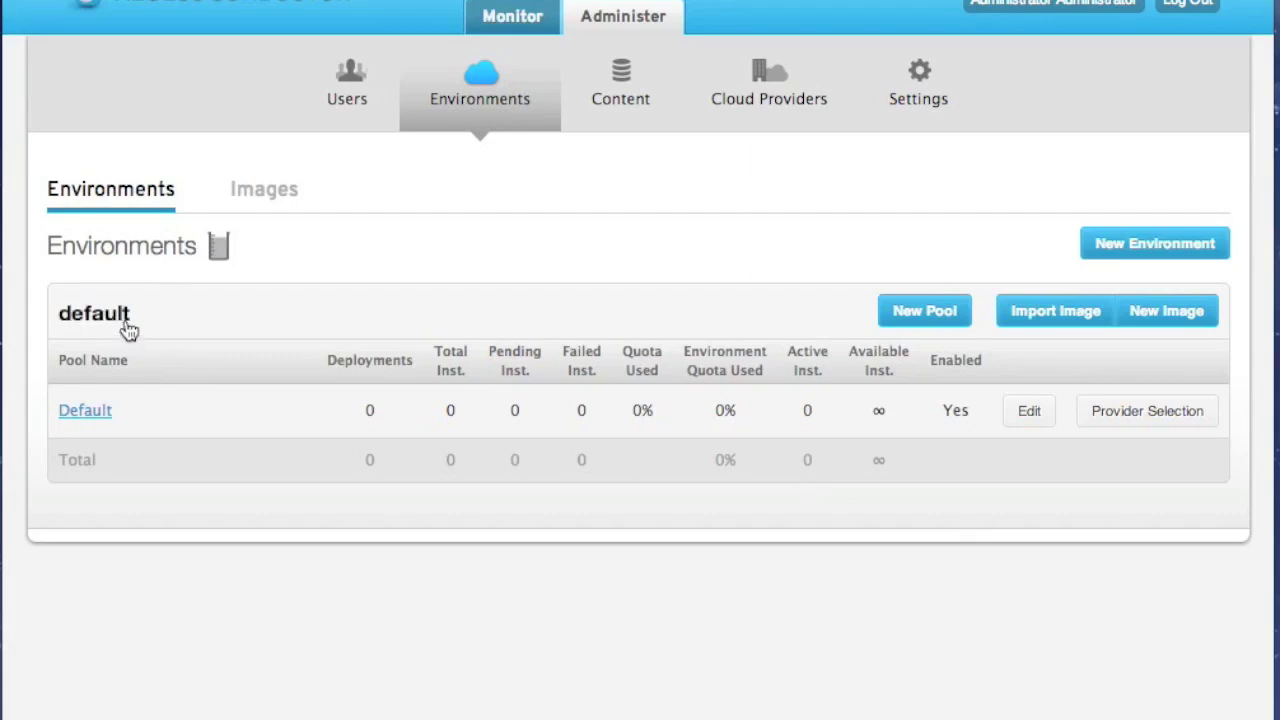
Start a new default-environment image named openstack-test with template.tpl as its template file
{"action": "left_click", "coordinate": [1155, 312]}
{"action": "left_click", "coordinate": [667, 423]}
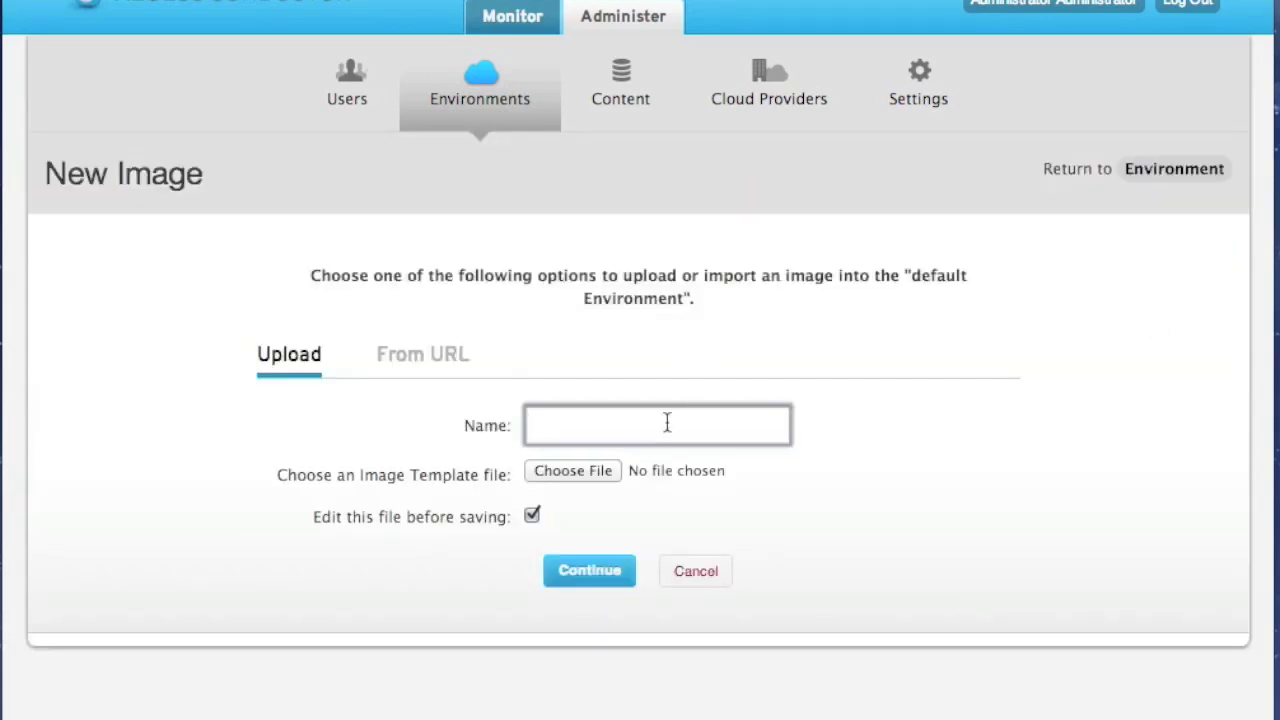
{"action": "type", "text": "openstack-te"}
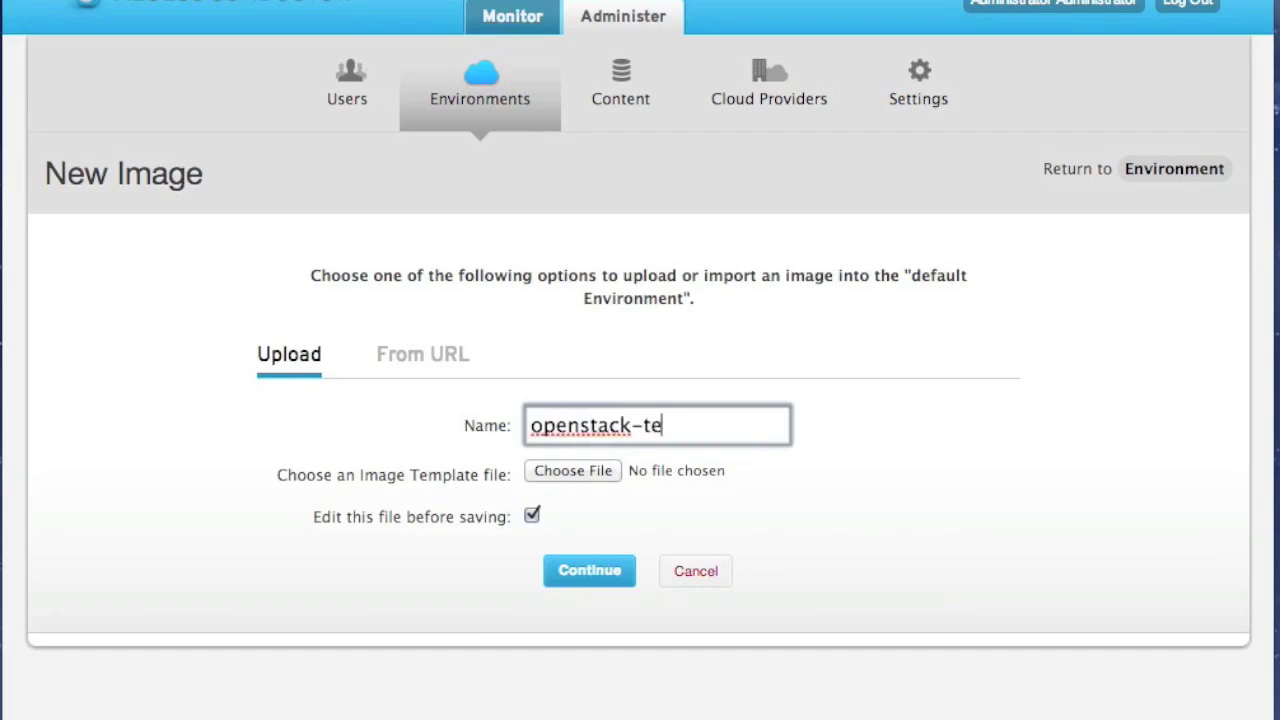
{"action": "type", "text": "st"}
{"action": "left_click", "coordinate": [595, 473]}
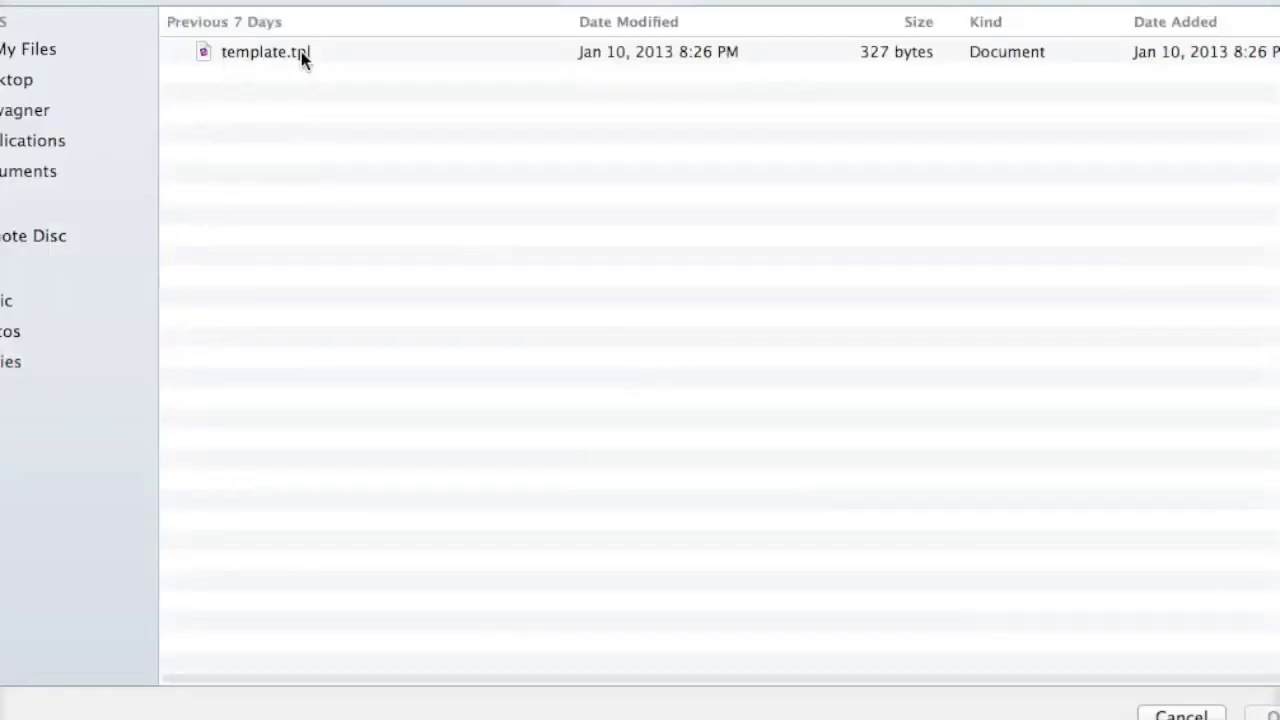
{"action": "left_click", "coordinate": [301, 51]}
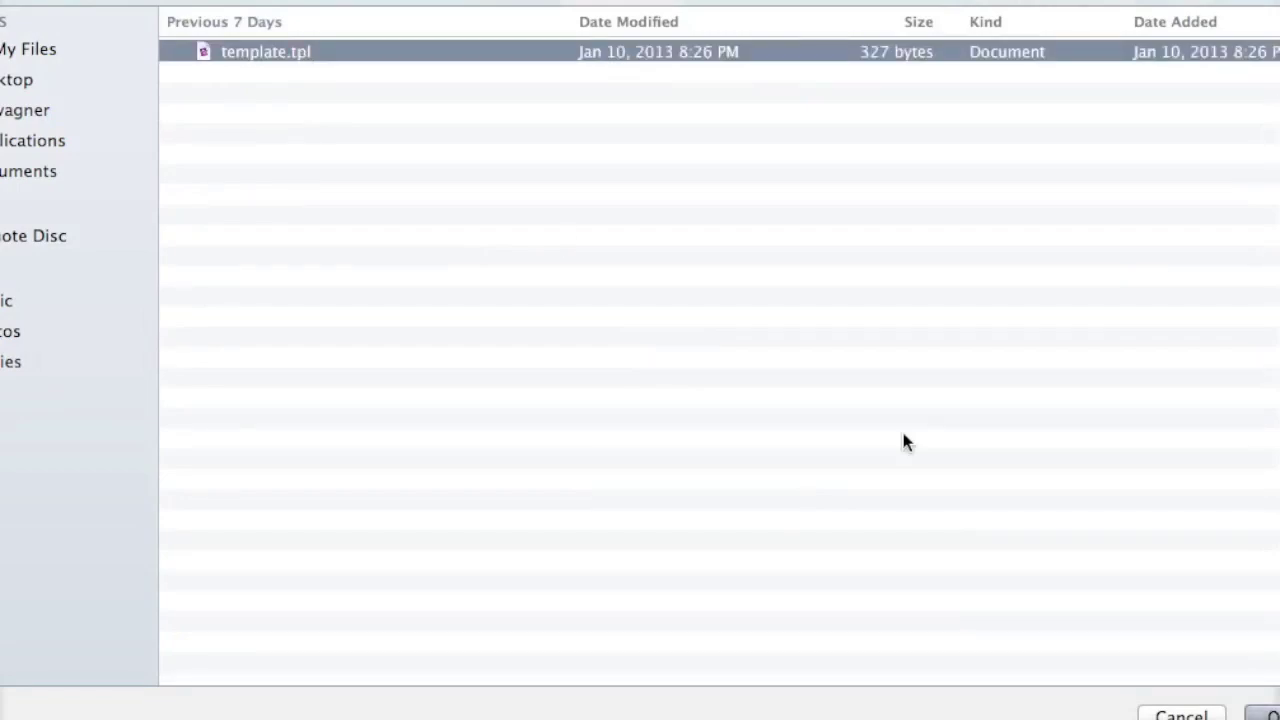
{"action": "key", "text": "Return"}
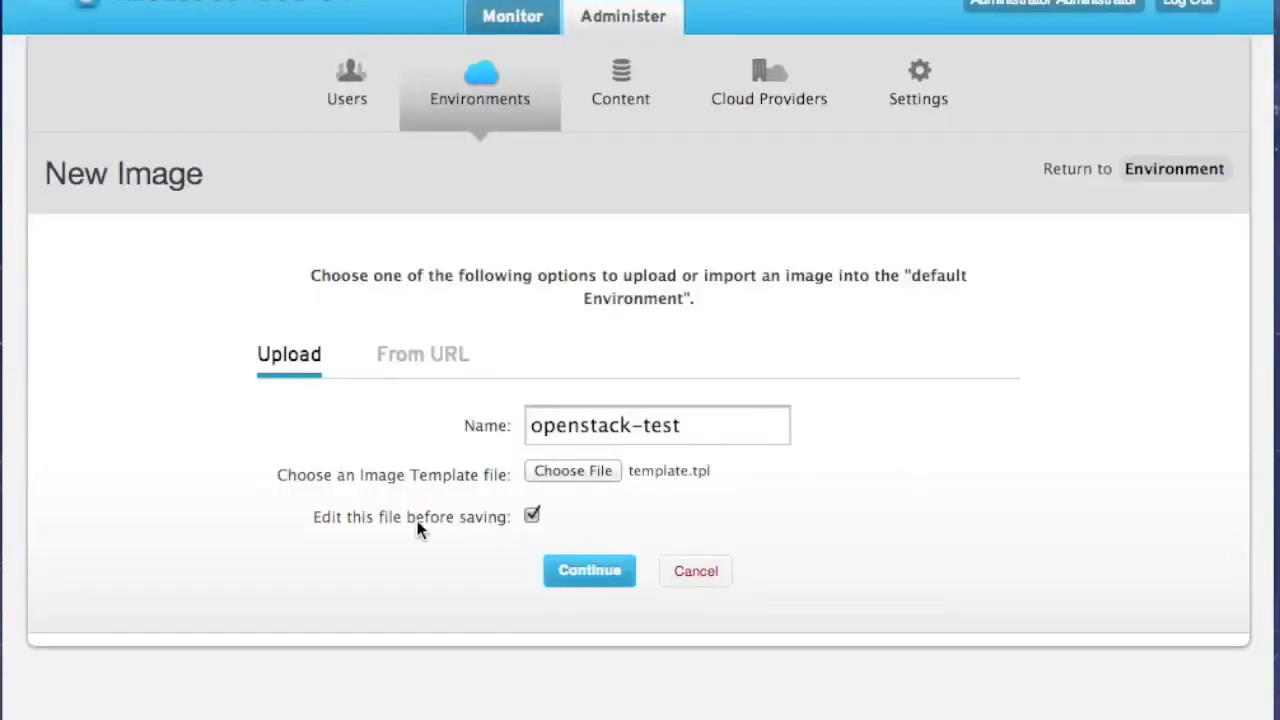
Change the template XML's install URL from F-15 to F-17, then save and continue
{"action": "left_click", "coordinate": [609, 576]}
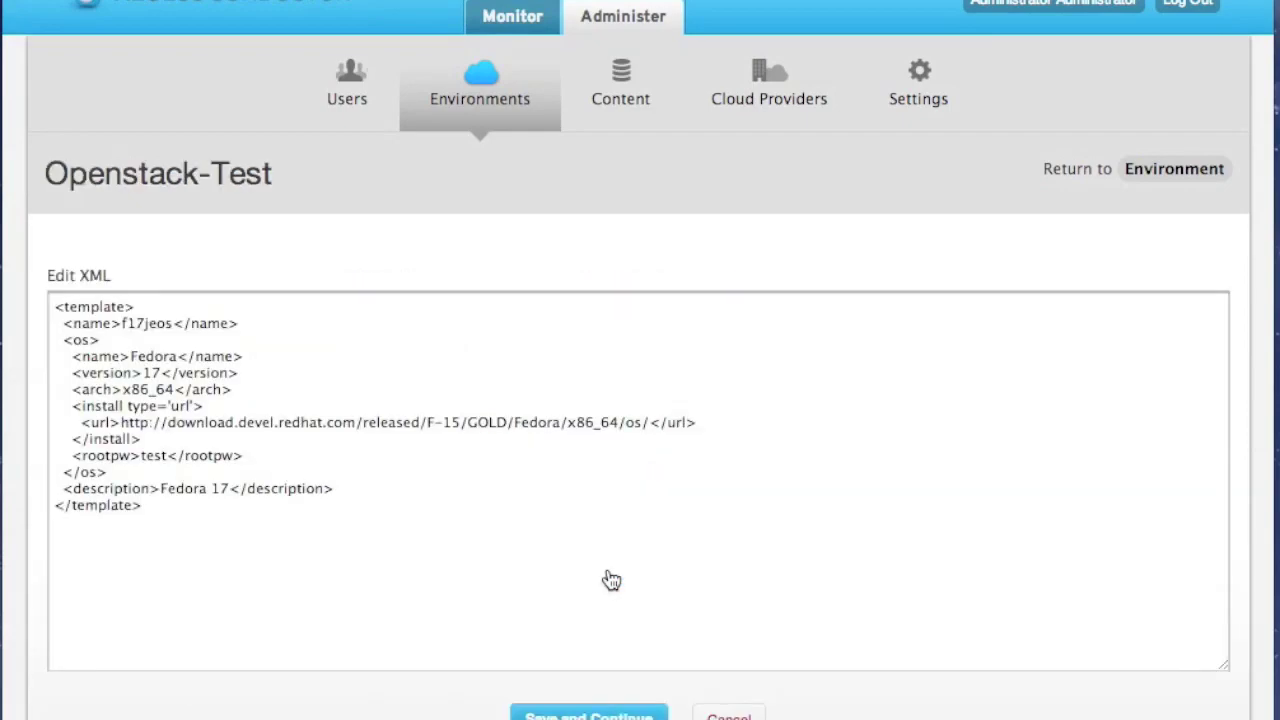
{"action": "left_click", "coordinate": [148, 323]}
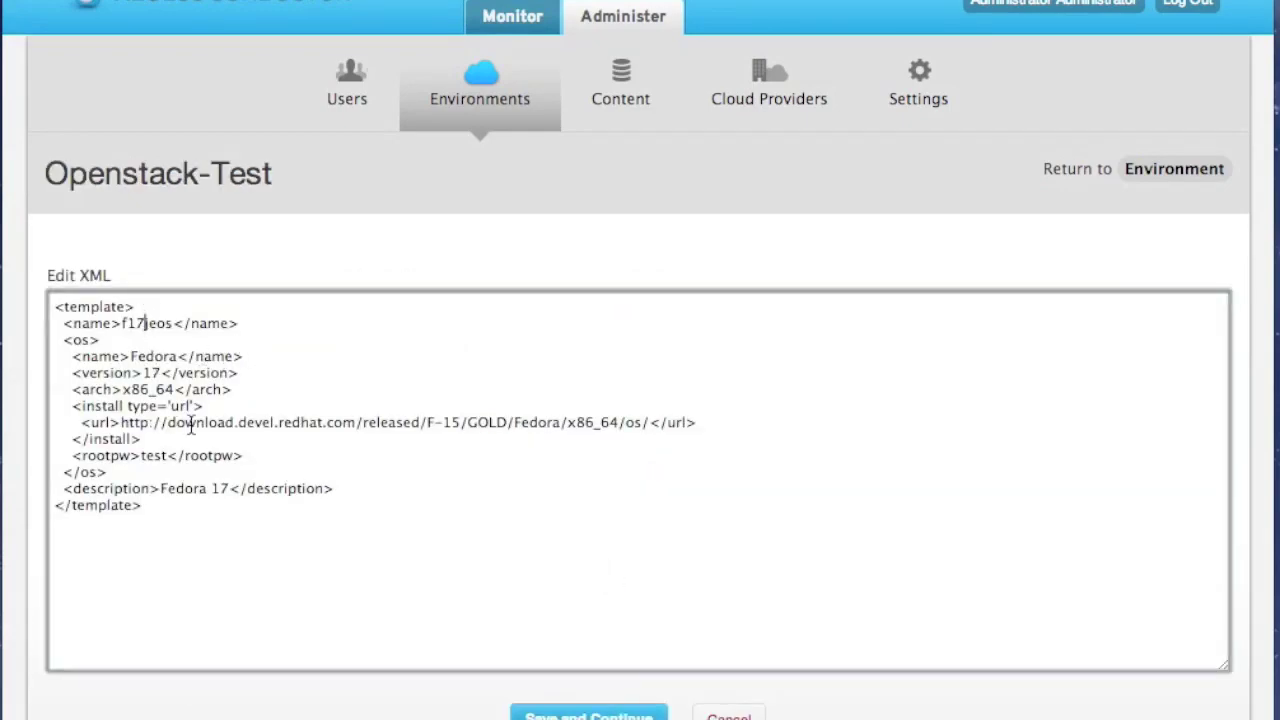
{"action": "left_click", "coordinate": [450, 423]}
{"action": "key", "text": "shift+Right"}
{"action": "type", "text": "7"}
{"action": "double_click", "coordinate": [154, 456]}
{"action": "left_click", "coordinate": [175, 456]}
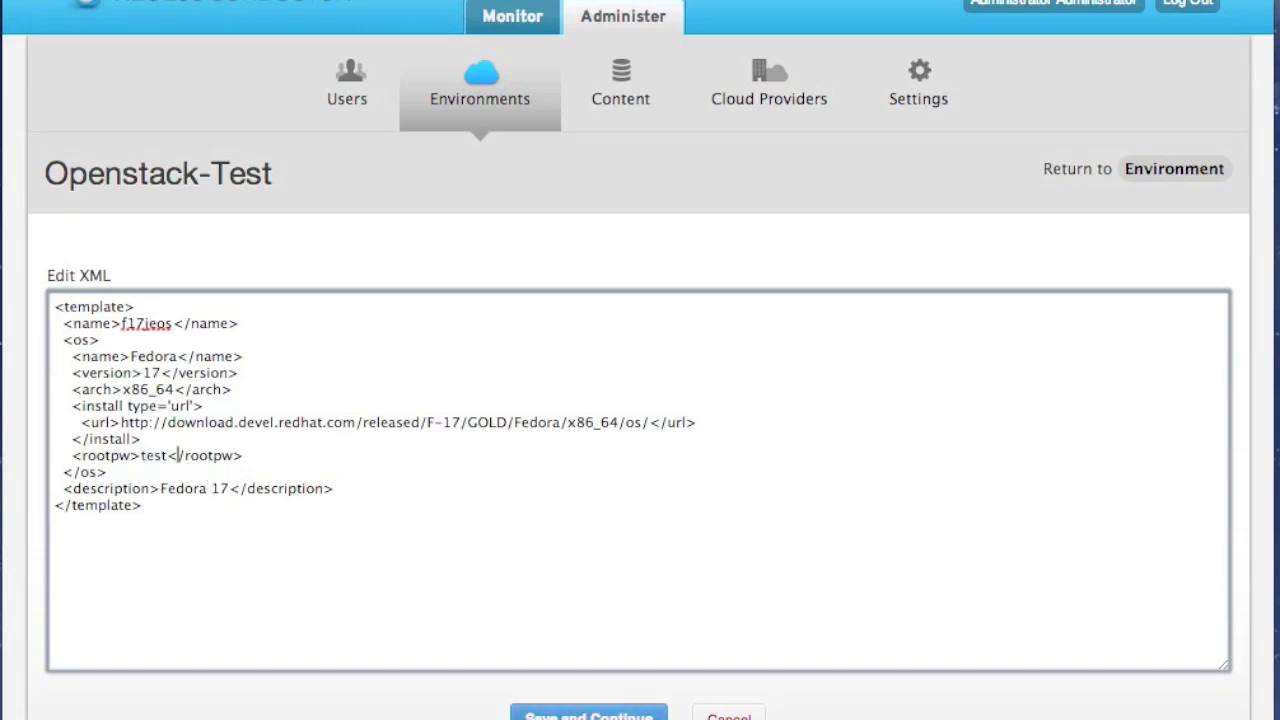
{"action": "left_click", "coordinate": [588, 714]}
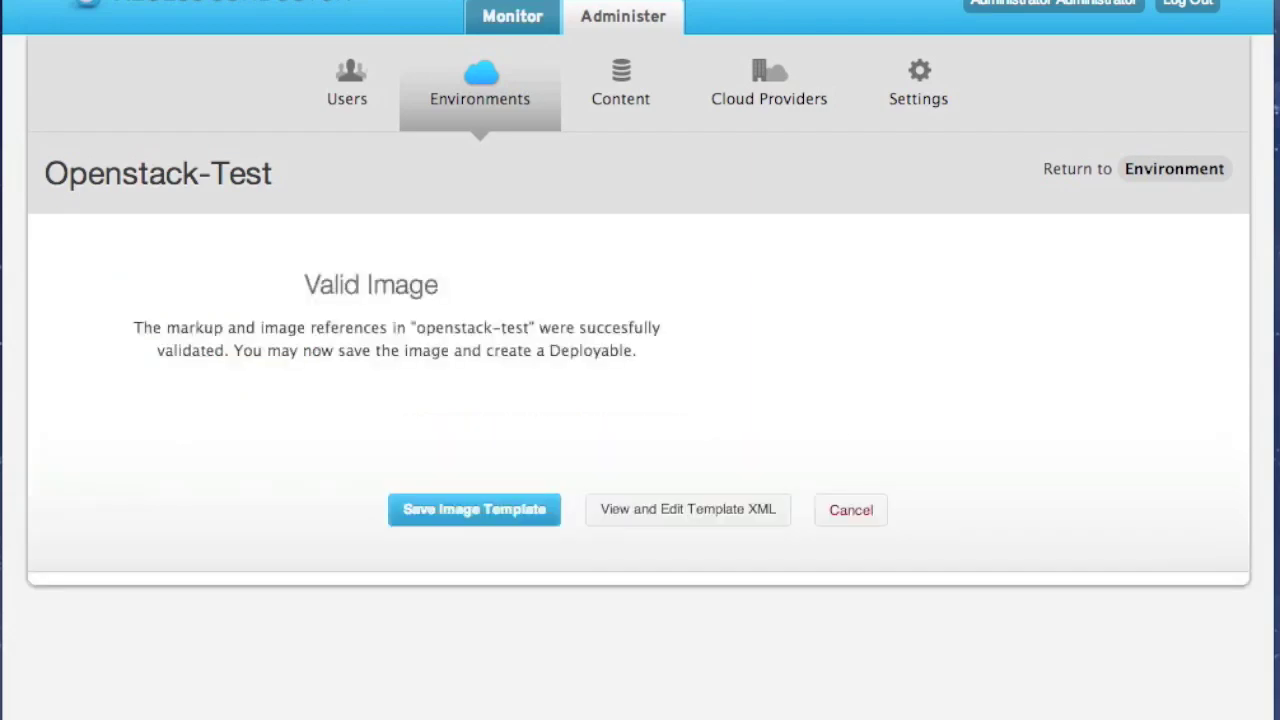
Save the openstack-test image template and start Build All for its providers
{"action": "left_click", "coordinate": [527, 512]}
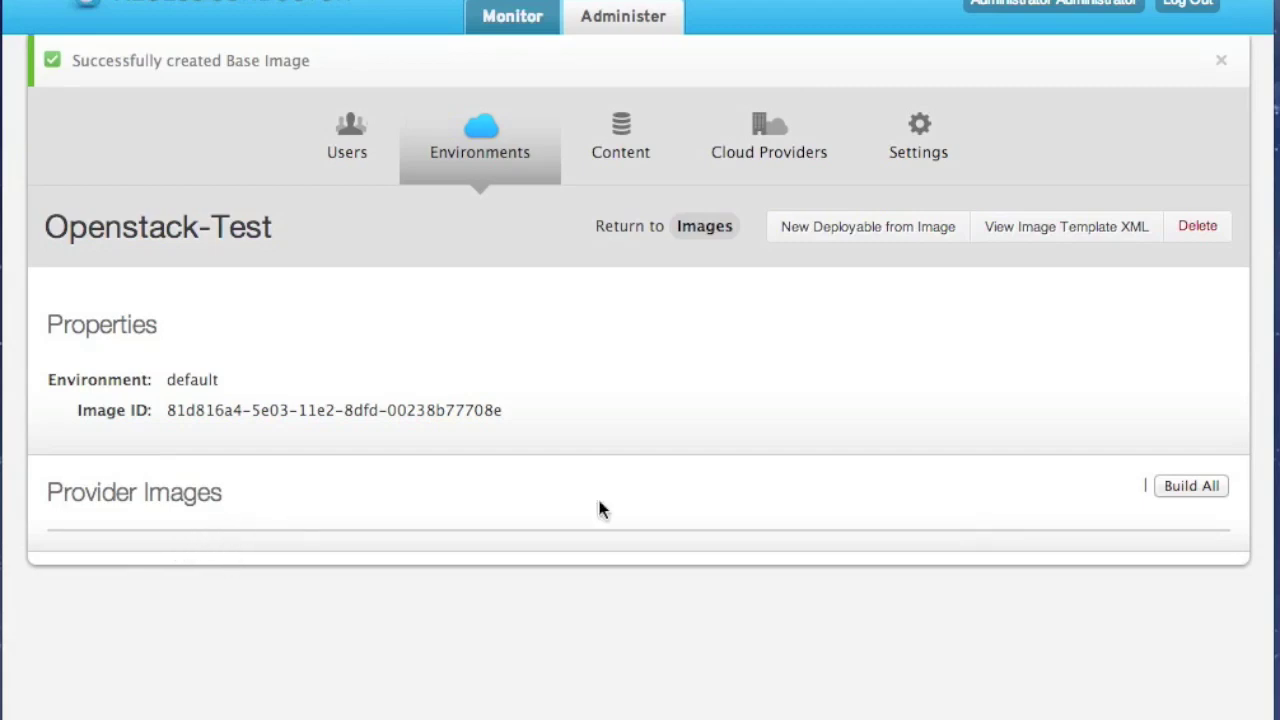
{"action": "left_click", "coordinate": [1219, 492]}
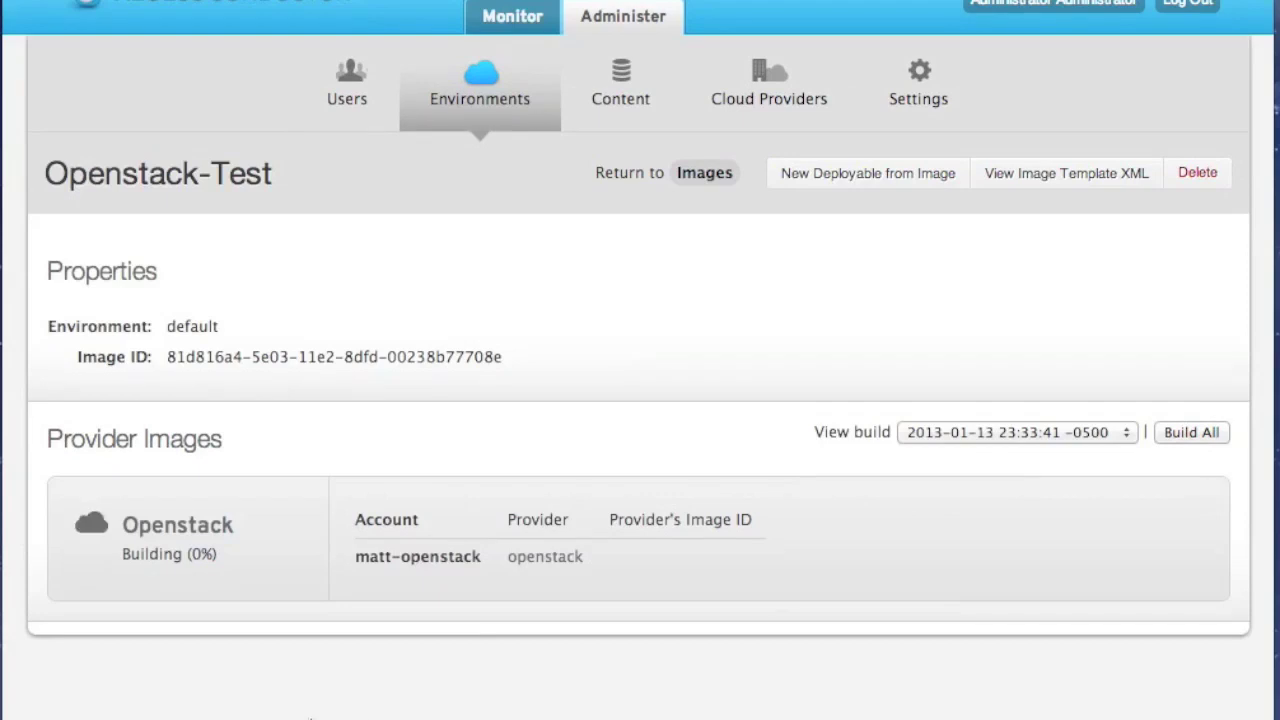
Wait on the image detail page until the Openstack build completes and Push appears
{"action": "double_click", "coordinate": [194, 528]}
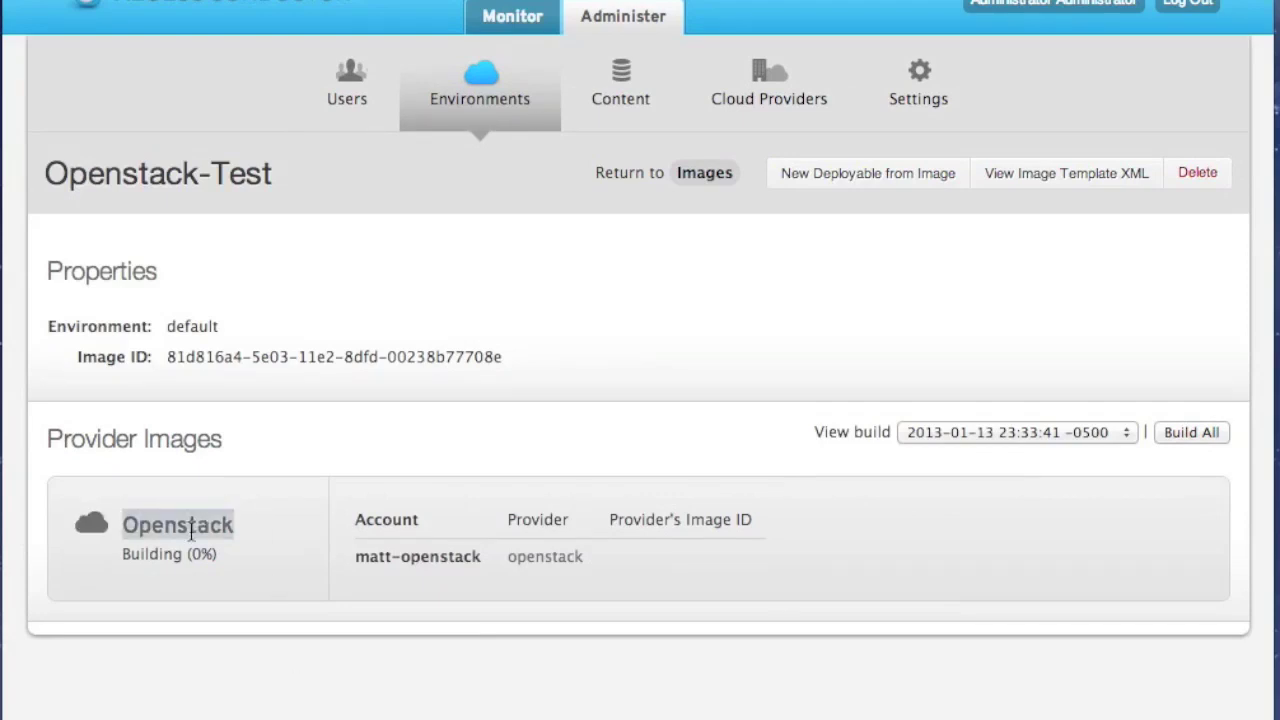
{"action": "left_click", "coordinate": [262, 533]}
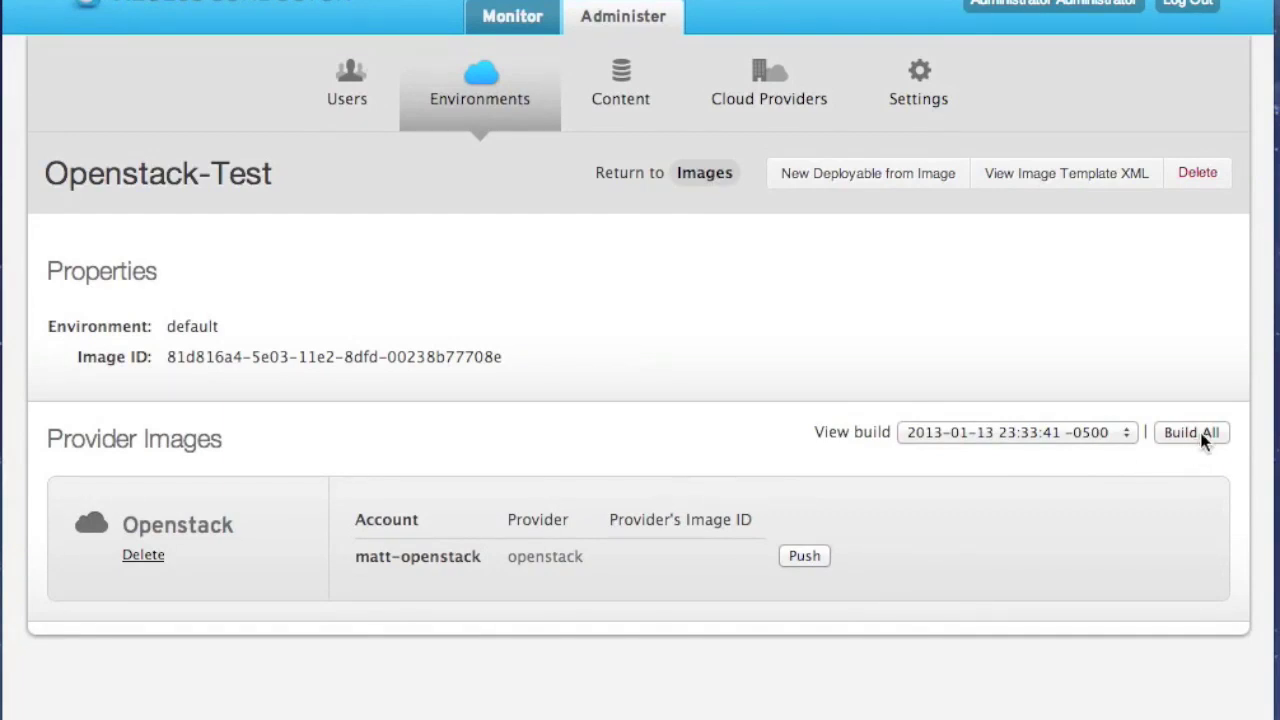
Push the built openstack-test image to the Openstack provider account
{"action": "left_click", "coordinate": [812, 567]}
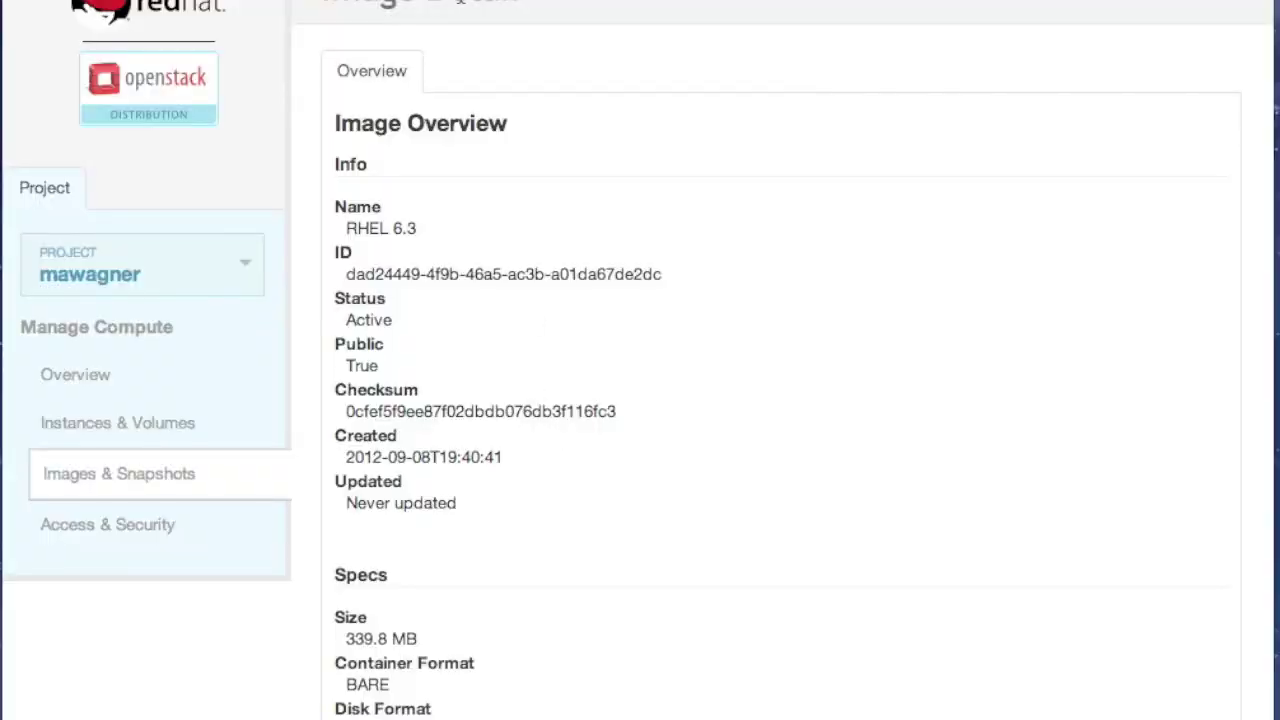
Select the RHEL 6.3 image's ID on its dashboard overview for copying
{"action": "left_click_drag", "start_coordinate": [346, 229], "coordinate": [400, 230]}
{"action": "left_click", "coordinate": [400, 230]}
{"action": "left_click_drag", "start_coordinate": [346, 280], "coordinate": [657, 280]}
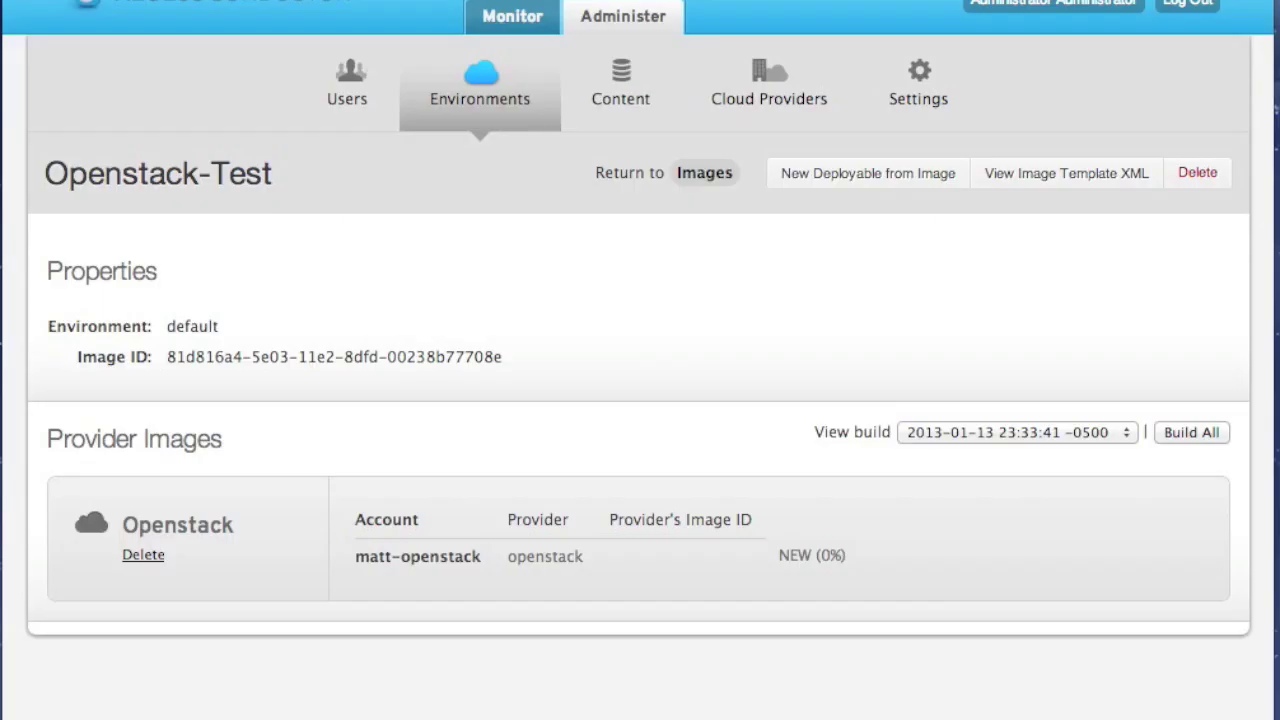
Import the existing OpenStack image into the default environment named RHEL 6.3, then begin a deployable from it
{"action": "left_click", "coordinate": [500, 108]}
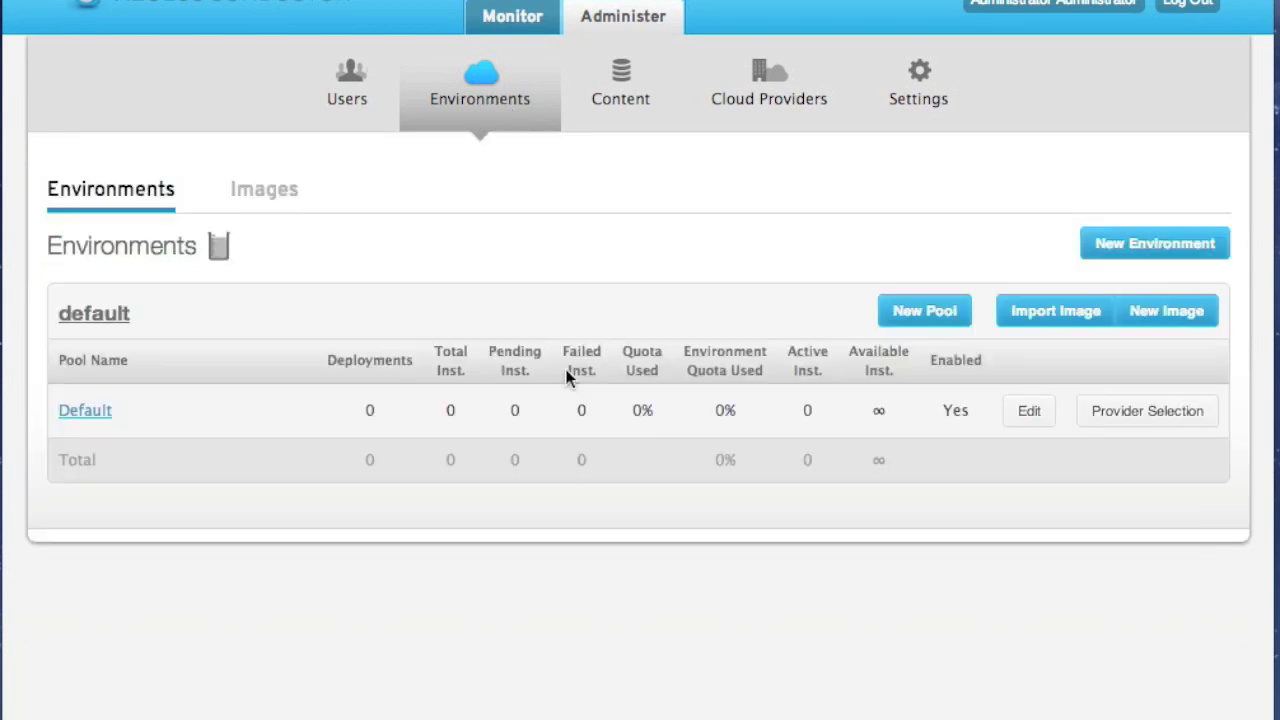
{"action": "left_click", "coordinate": [1055, 311]}
{"action": "type", "text": "RHEL 6.3"}
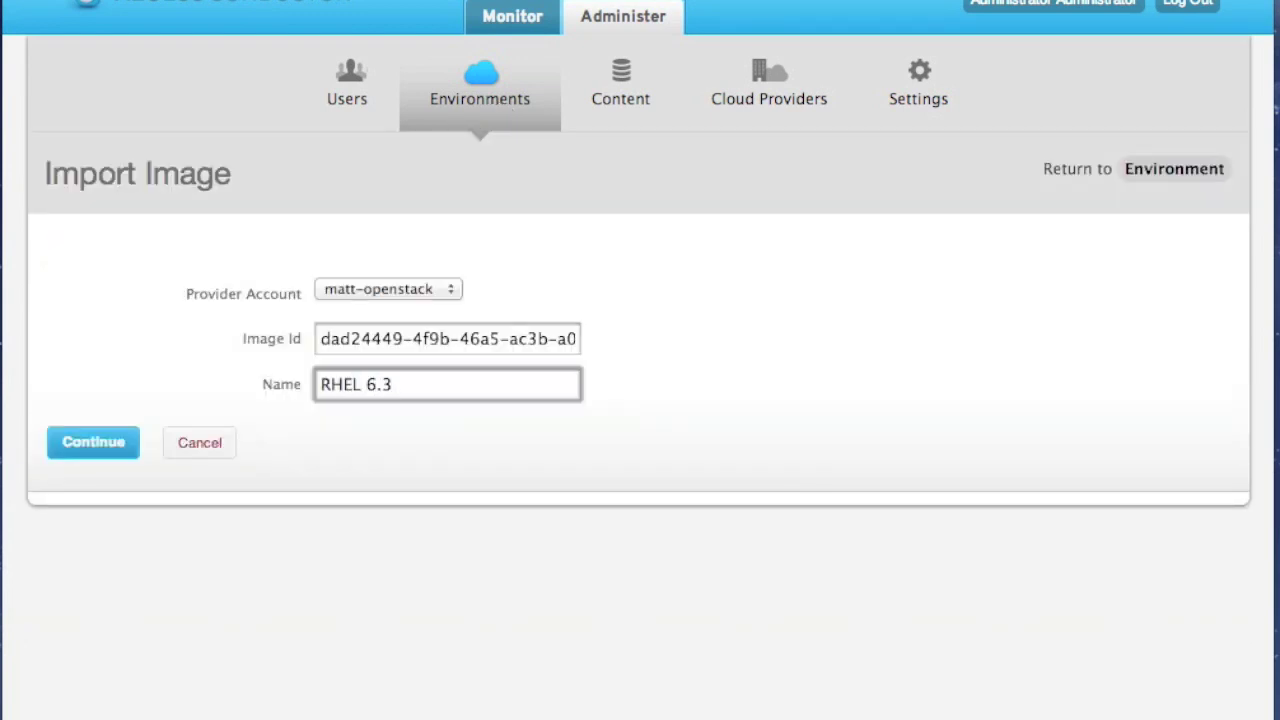
{"action": "left_click", "coordinate": [111, 461]}
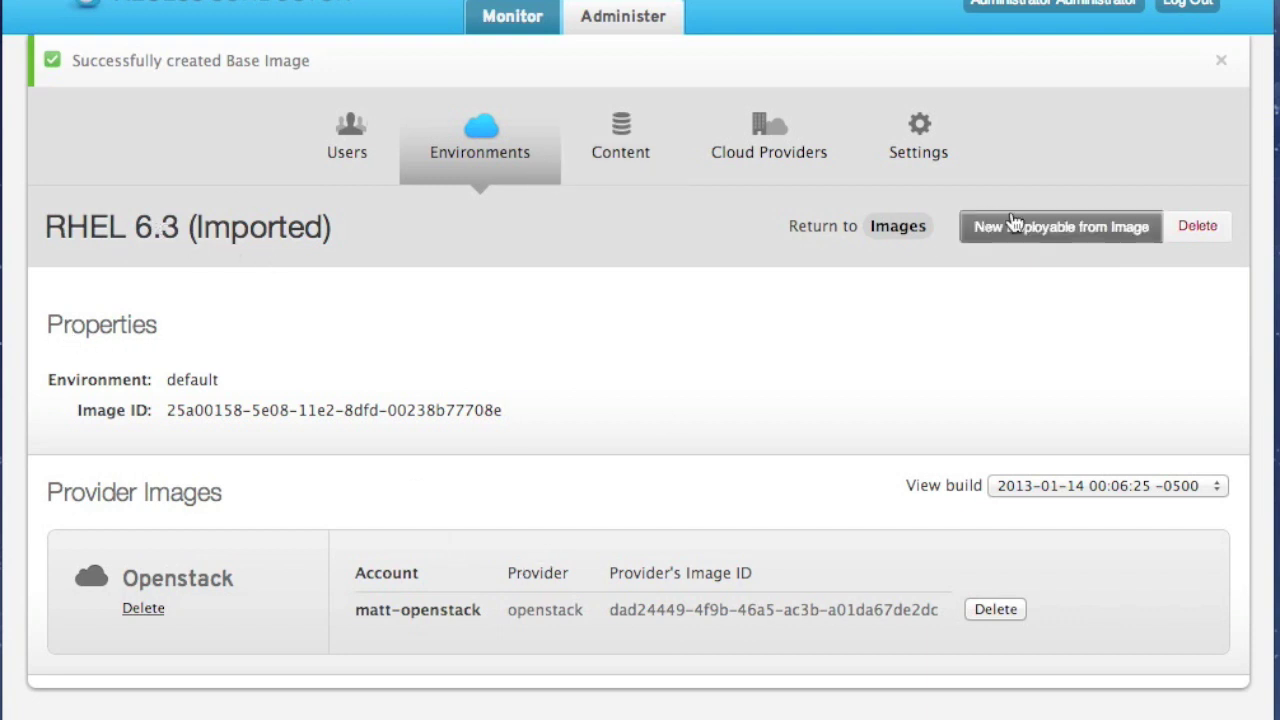
{"action": "left_click", "coordinate": [1085, 241]}
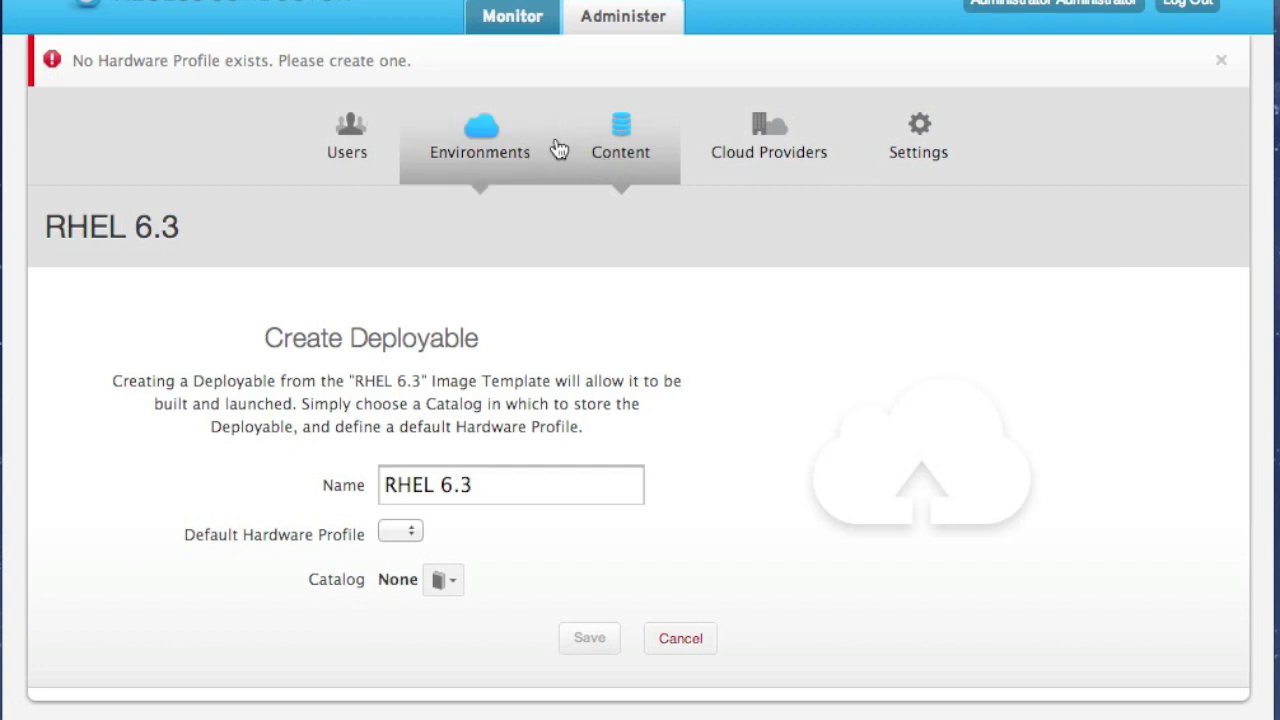
Bring up a blank New Hardware Profile form under Content > Hardware
{"action": "left_click", "coordinate": [610, 140]}
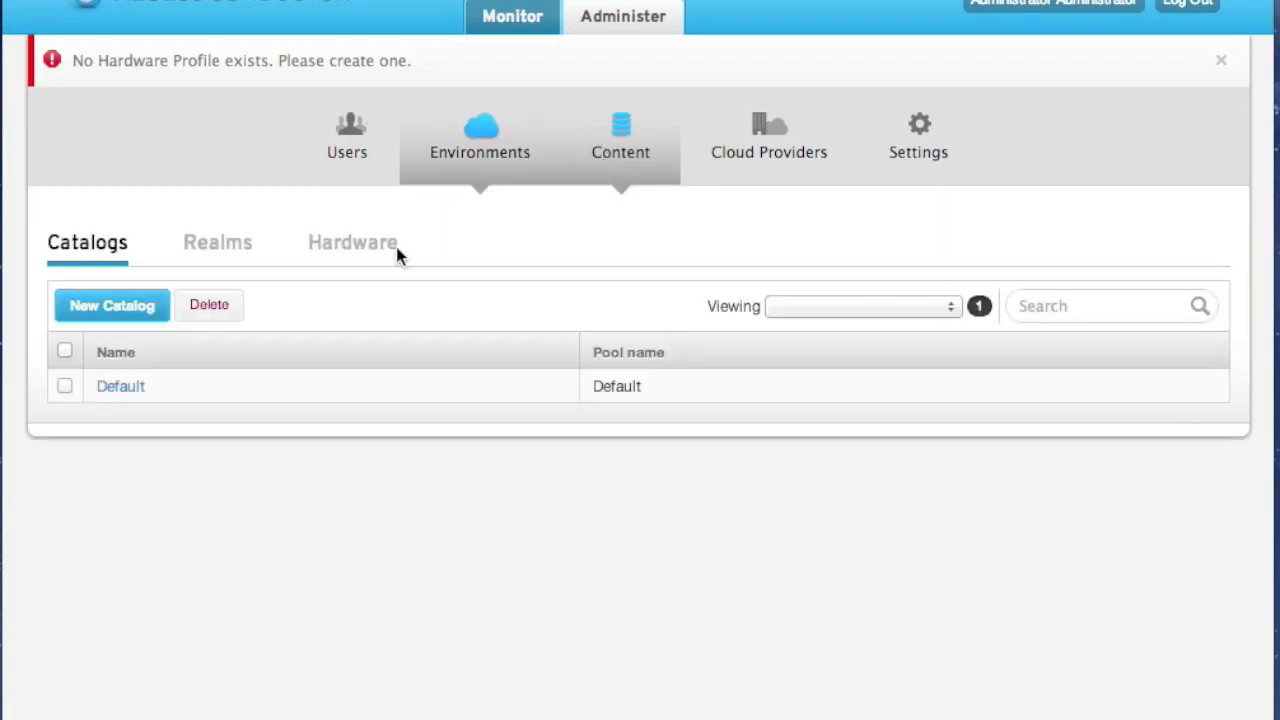
{"action": "left_click", "coordinate": [369, 252]}
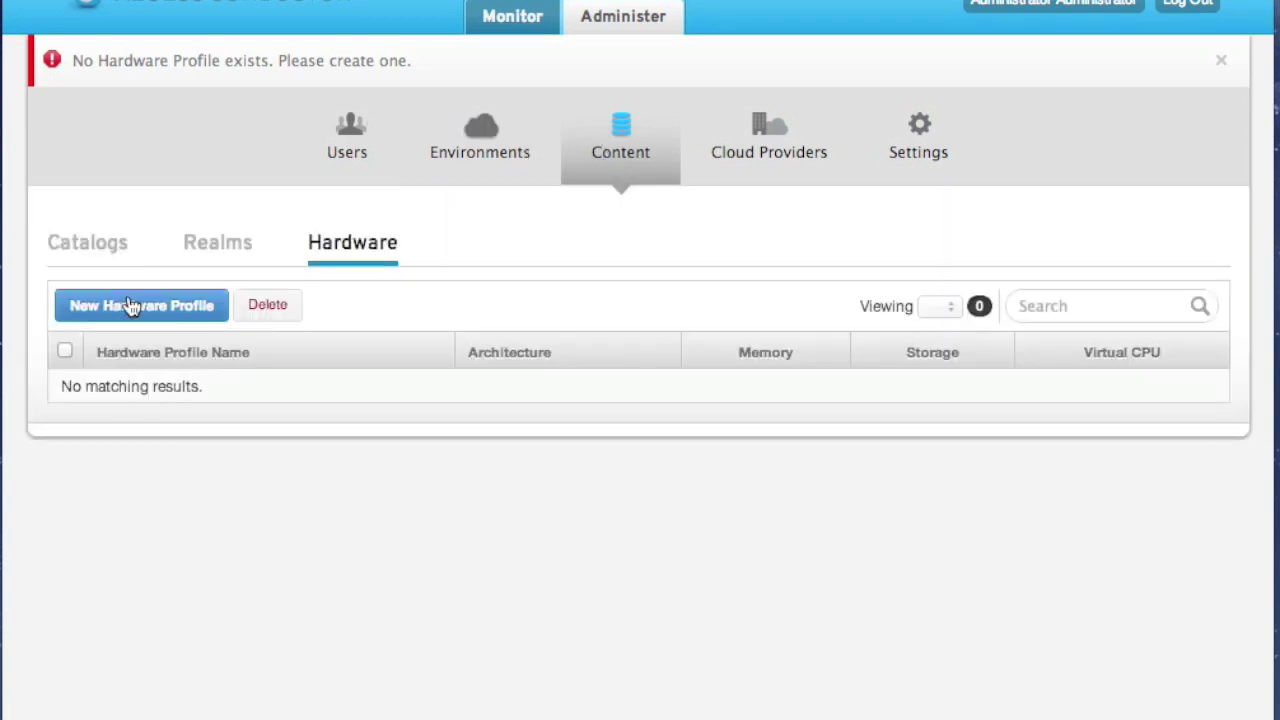
{"action": "left_click", "coordinate": [131, 306]}
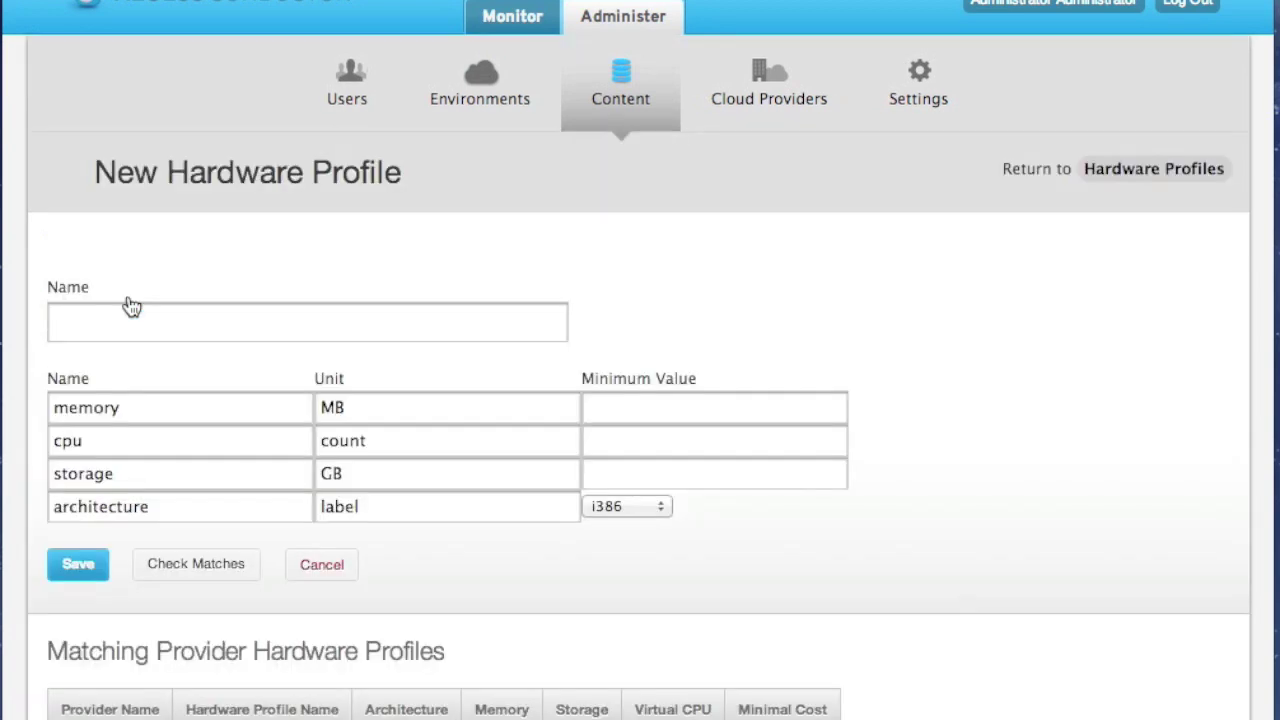
Save a hardware profile named default: 32 MB memory, 1 CPU, 0 storage, x86_64 architecture
{"action": "left_click", "coordinate": [223, 314]}
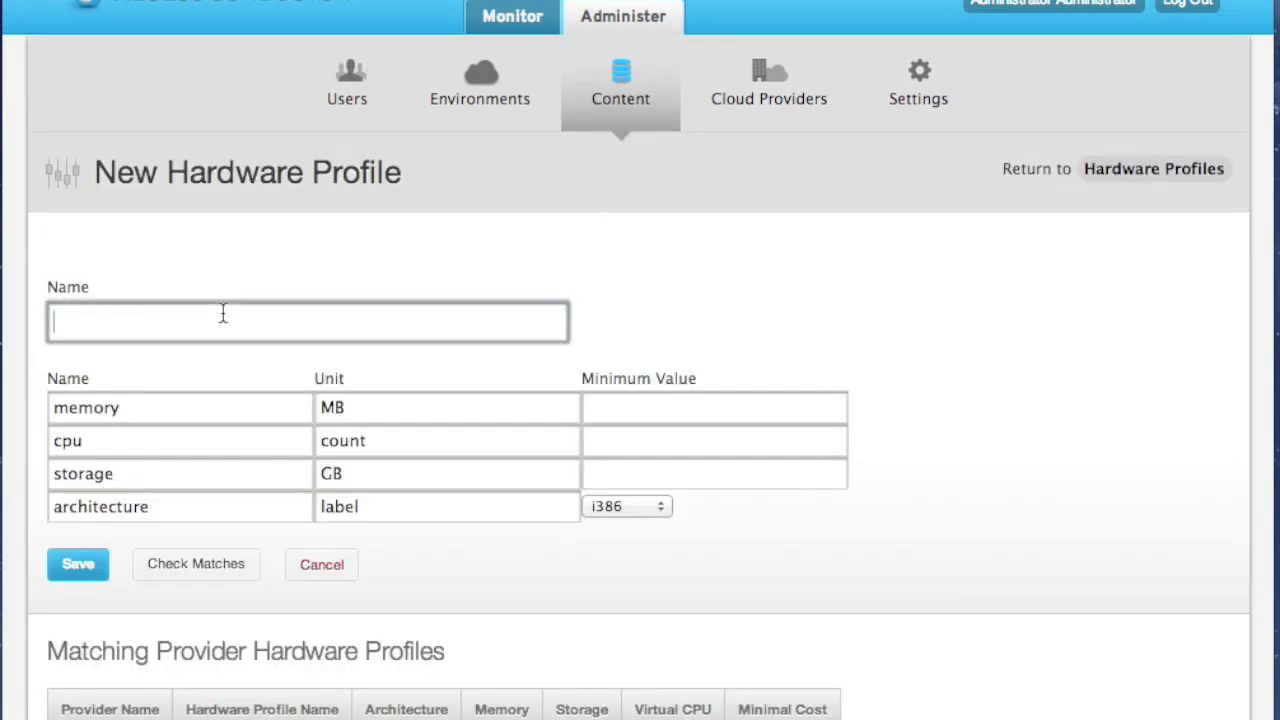
{"action": "type", "text": "default"}
{"action": "key", "text": "Tab"}
{"action": "key", "text": "Tab"}
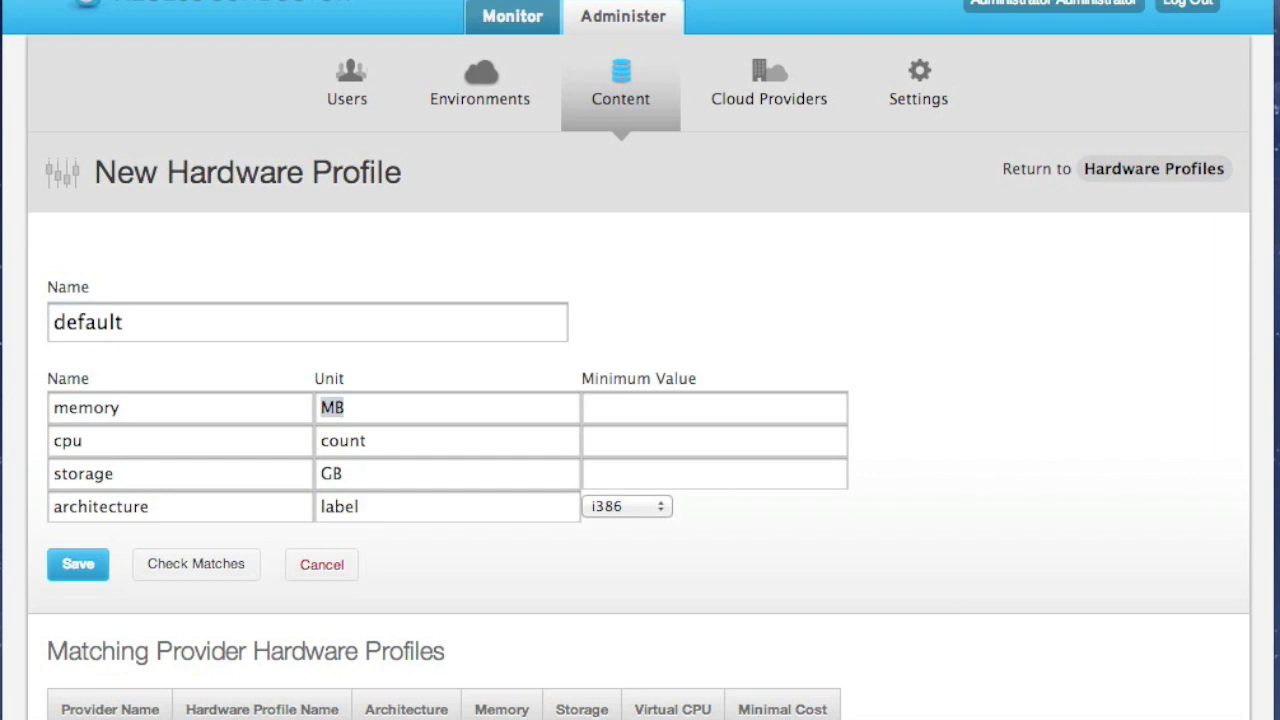
{"action": "key", "text": "Tab"}
{"action": "type", "text": "32"}
{"action": "key", "text": "Tab"}
{"action": "key", "text": "Tab"}
{"action": "key", "text": "Tab"}
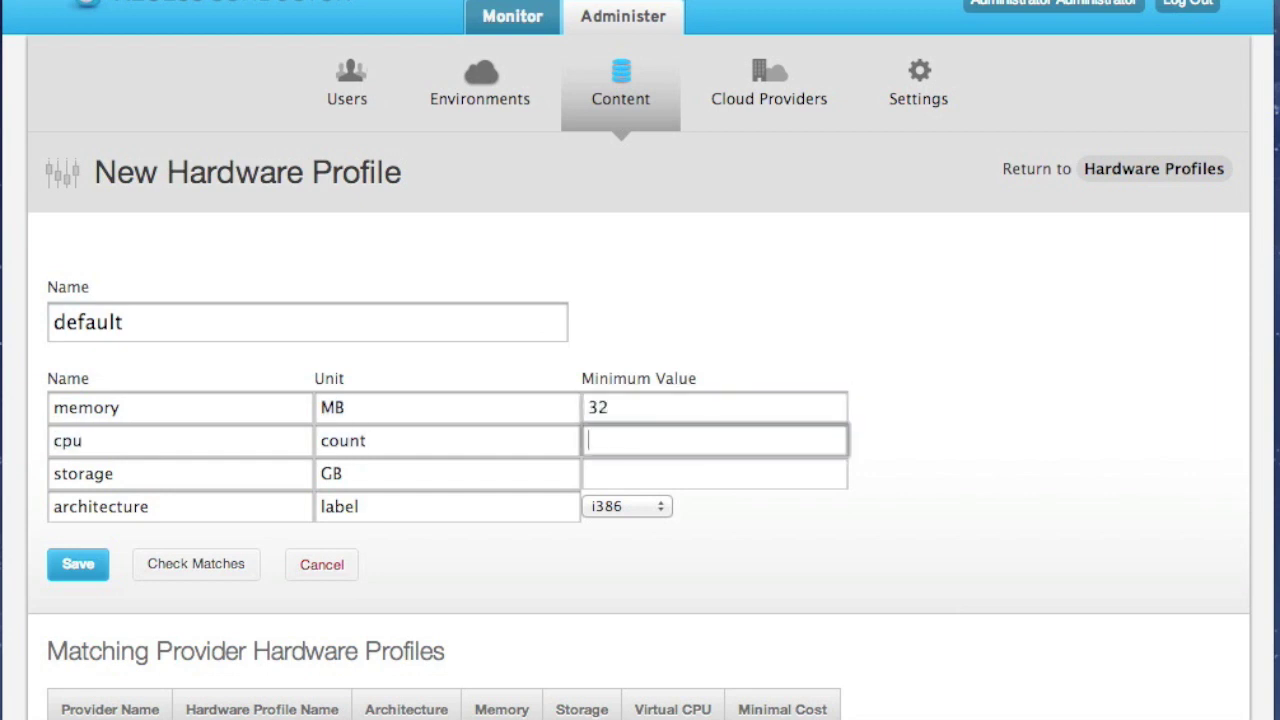
{"action": "type", "text": "1"}
{"action": "key", "text": "Tab"}
{"action": "key", "text": "Tab"}
{"action": "key", "text": "Tab"}
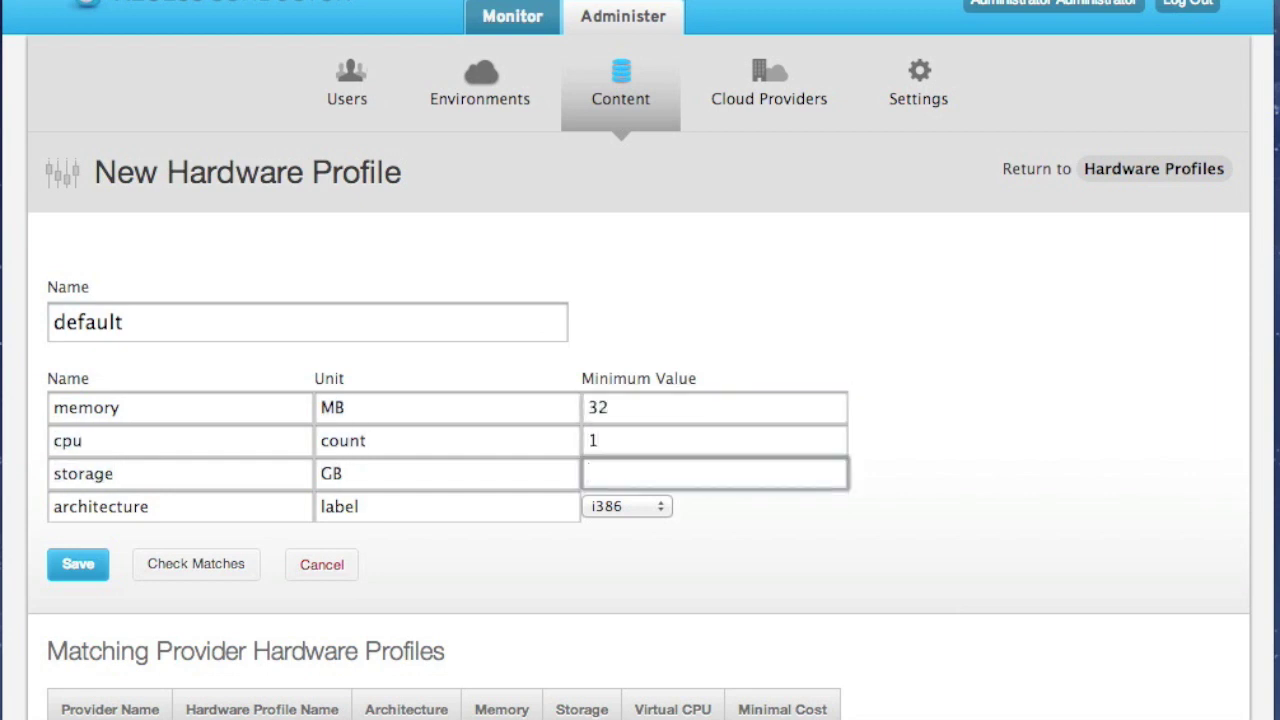
{"action": "type", "text": "0"}
{"action": "key", "text": "Tab"}
{"action": "key", "text": "Tab"}
{"action": "key", "text": "Tab"}
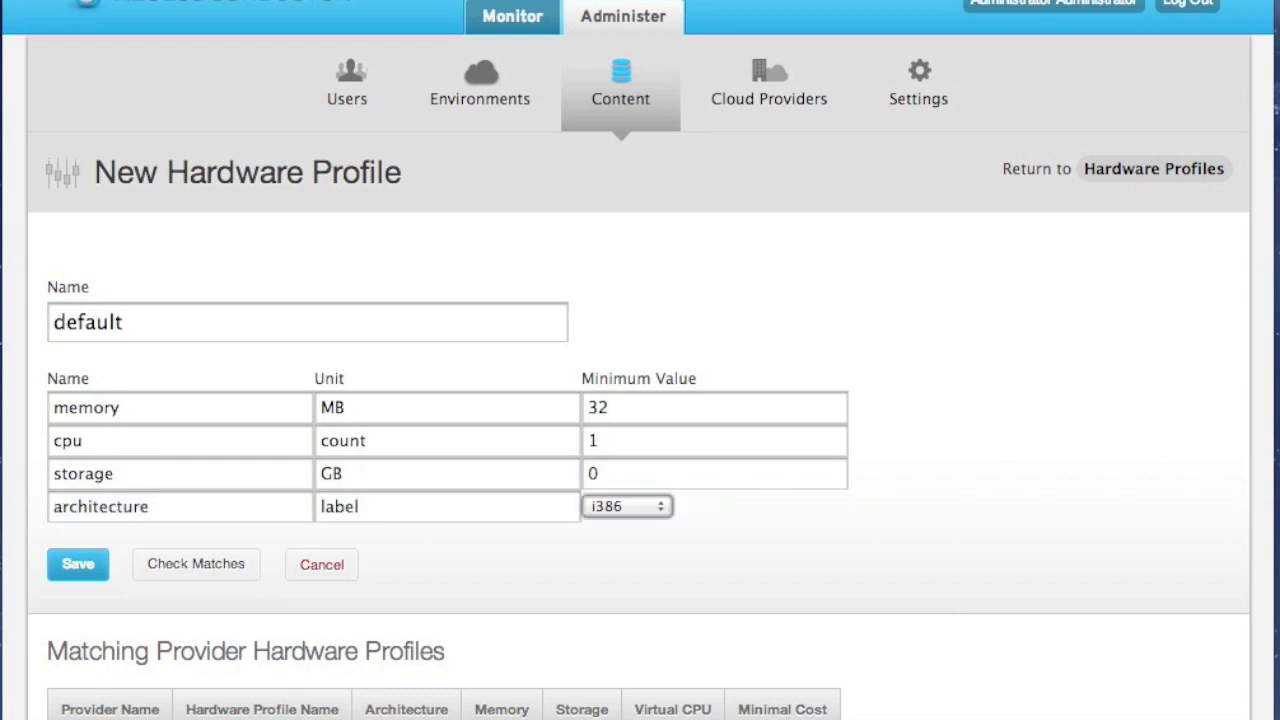
{"action": "key", "text": "Down"}
{"action": "left_click", "coordinate": [81, 570]}
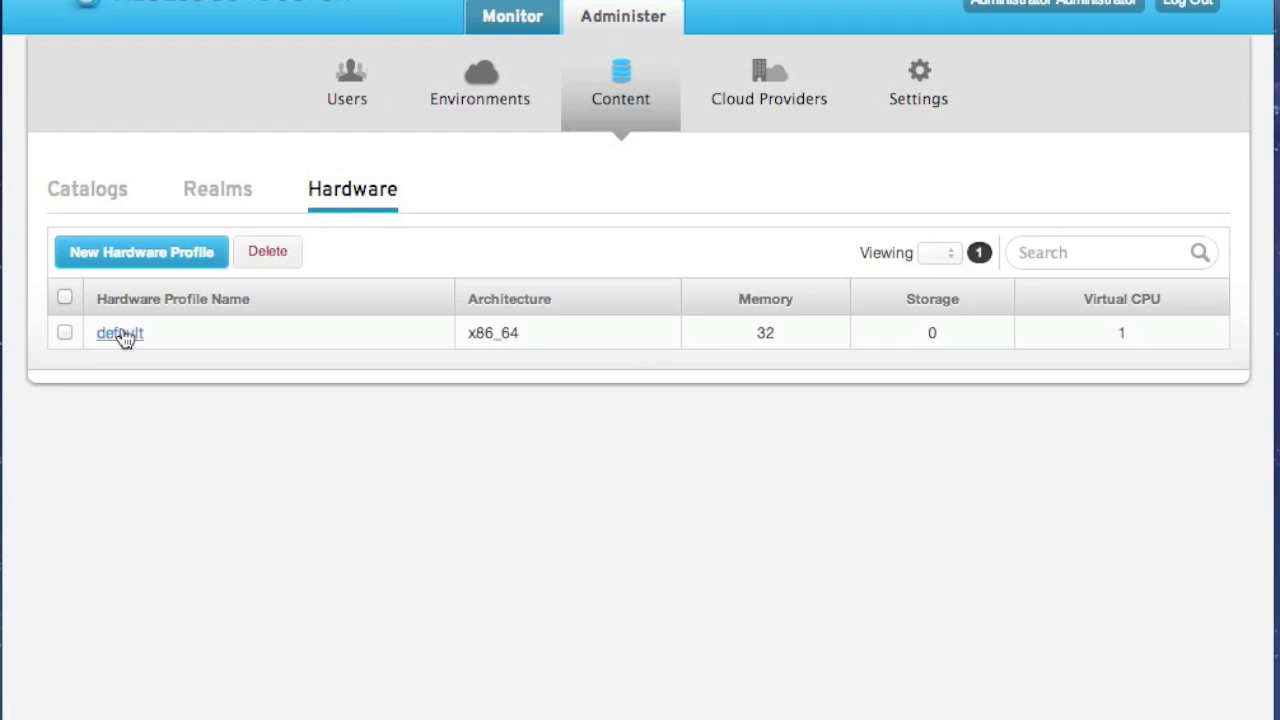
Check the default profile, then reopen the RHEL 6.3 (Imported) image from Environments > Images
{"action": "left_click", "coordinate": [120, 333]}
{"action": "left_click", "coordinate": [500, 82]}
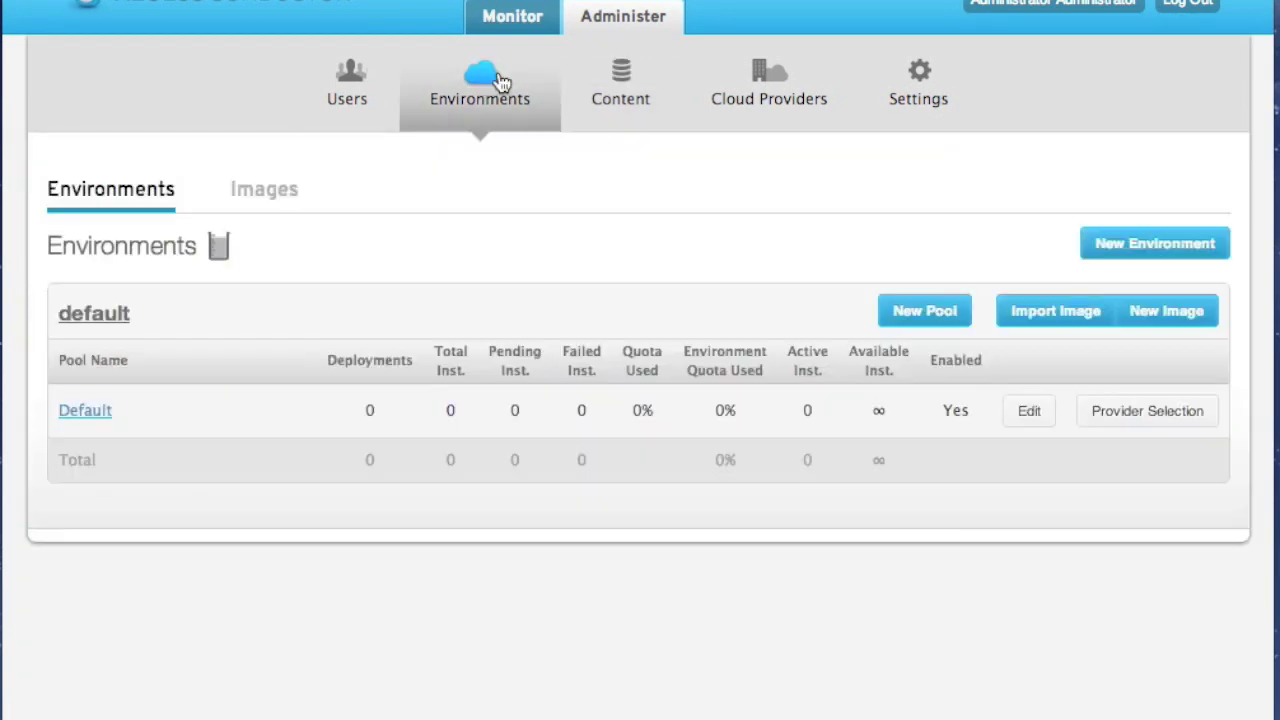
{"action": "left_click", "coordinate": [281, 196]}
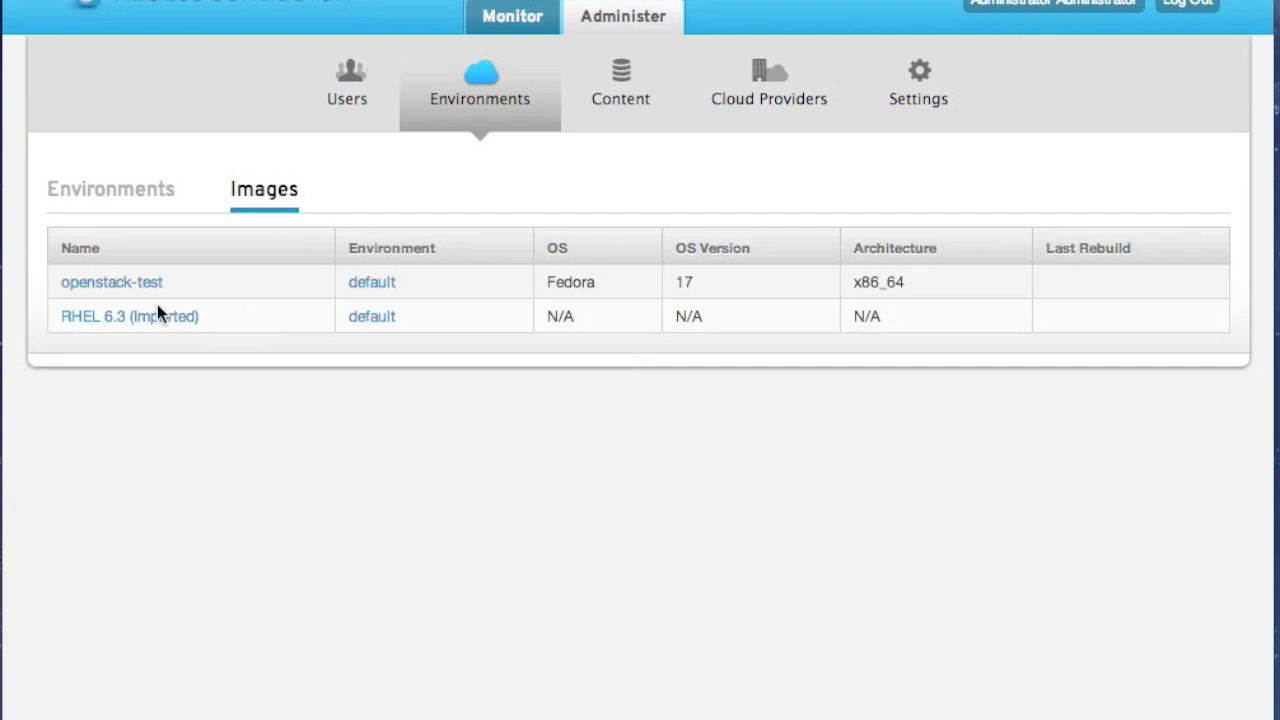
{"action": "left_click", "coordinate": [132, 317]}
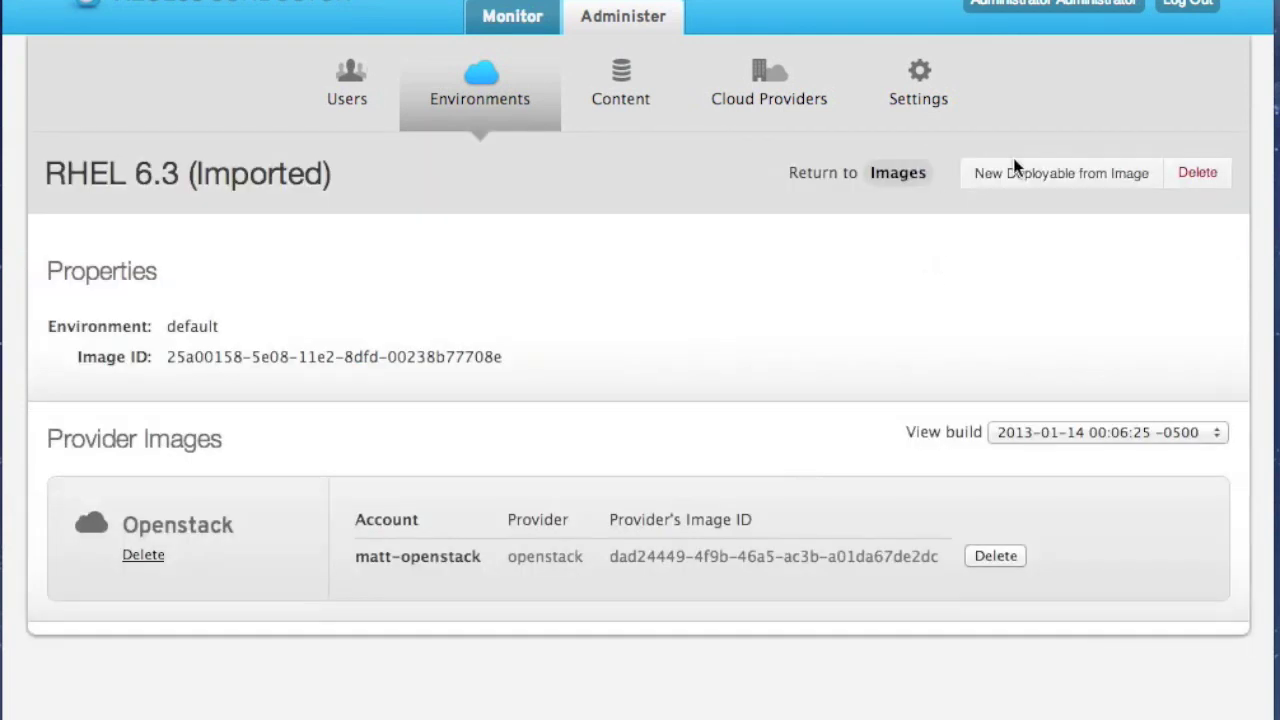
Save the RHEL 6.3 deployable into the Default catalog
{"action": "left_click", "coordinate": [1075, 190]}
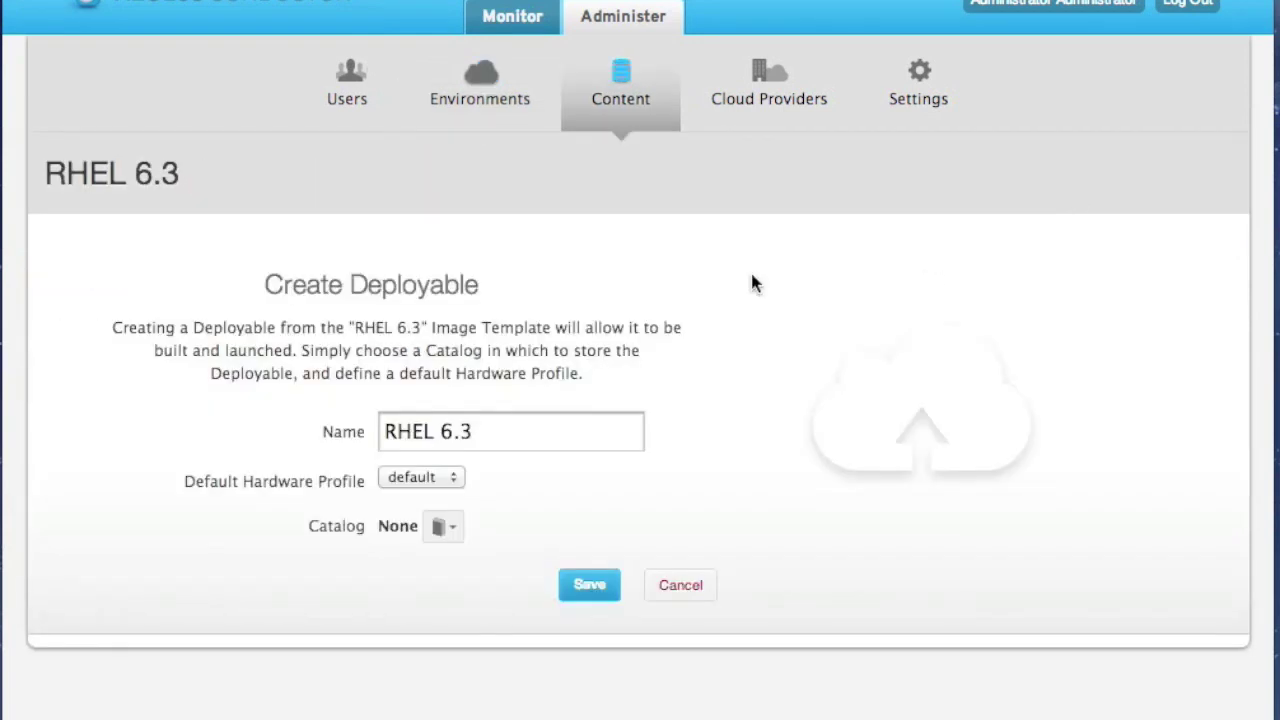
{"action": "left_click", "coordinate": [446, 527]}
{"action": "left_click", "coordinate": [446, 527]}
{"action": "left_click", "coordinate": [443, 560]}
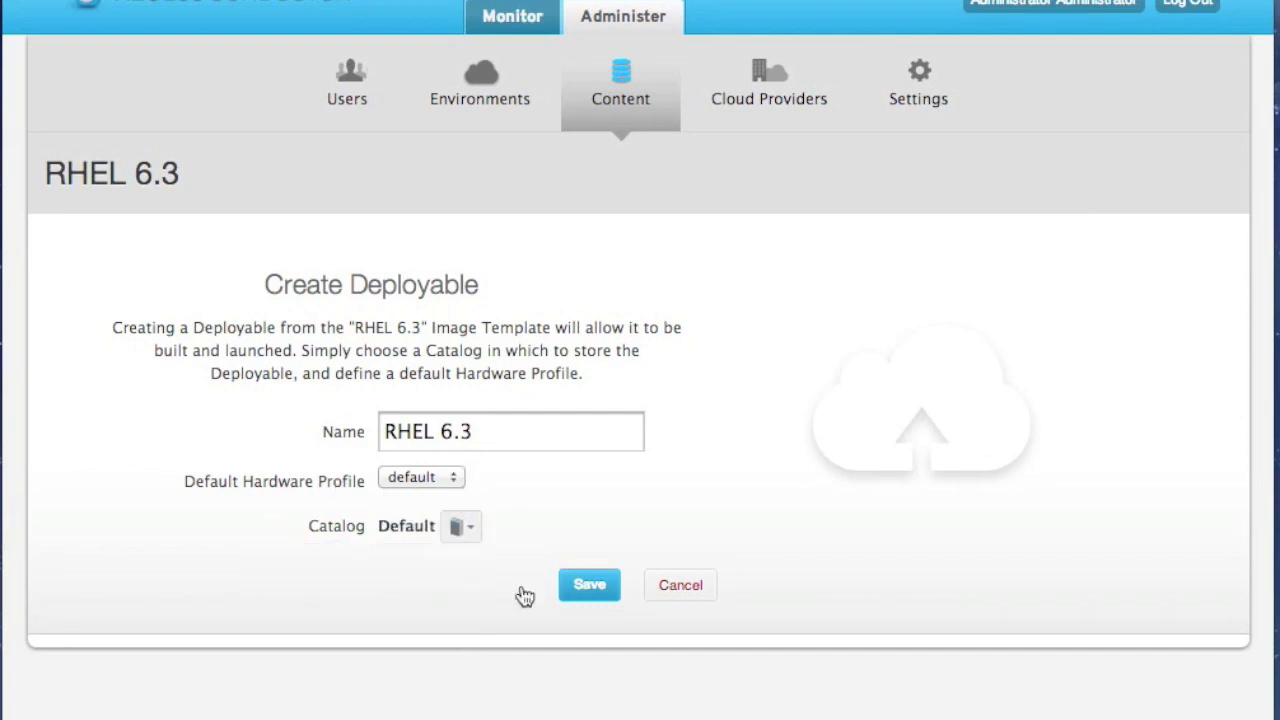
{"action": "left_click", "coordinate": [586, 588]}
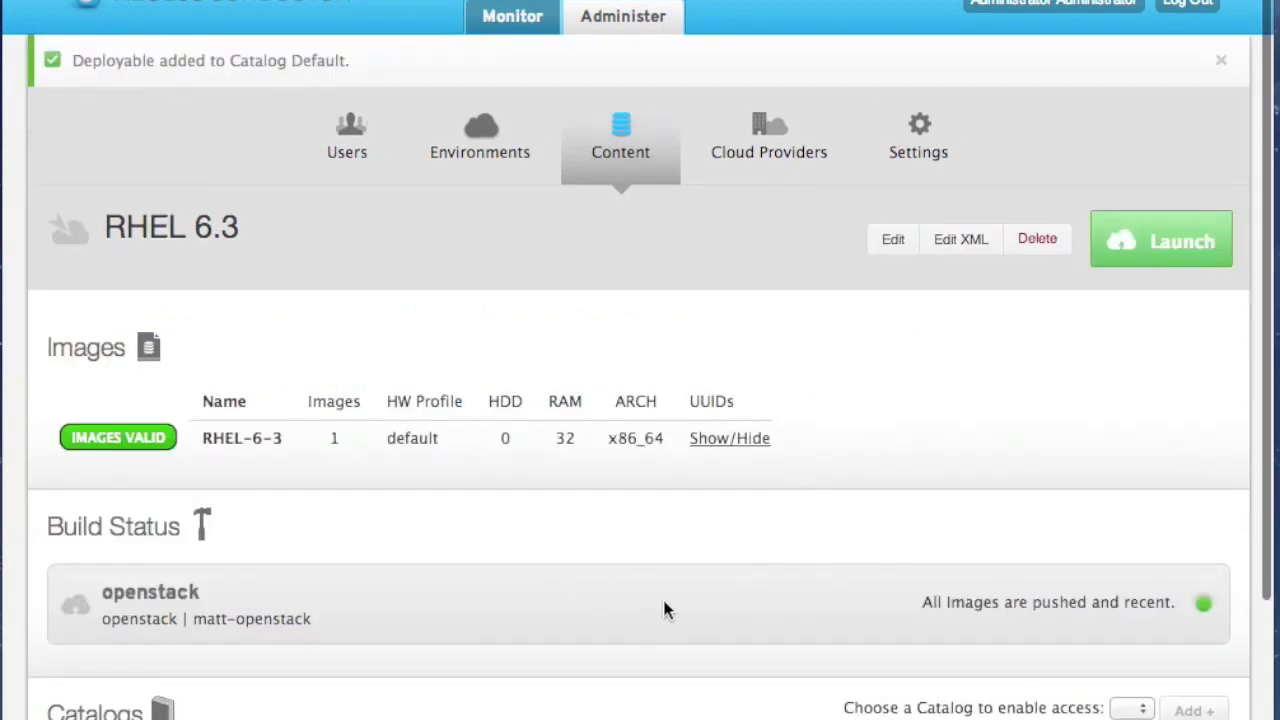
Launch the RHEL 6.3 deployable to open its New Deployment form
{"action": "scroll", "coordinate": [662, 596], "scroll_direction": "down", "scroll_amount": 2}
{"action": "scroll", "coordinate": [662, 596], "scroll_direction": "down", "scroll_amount": 3}
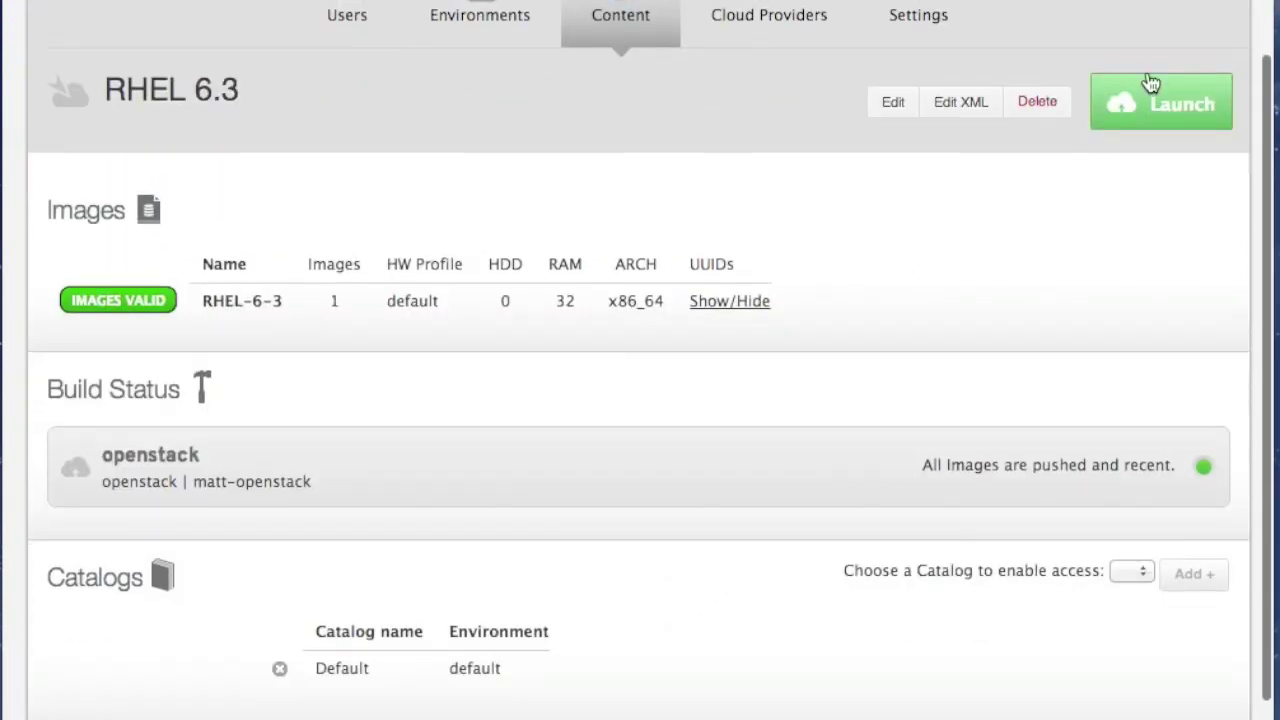
{"action": "left_click", "coordinate": [1186, 90]}
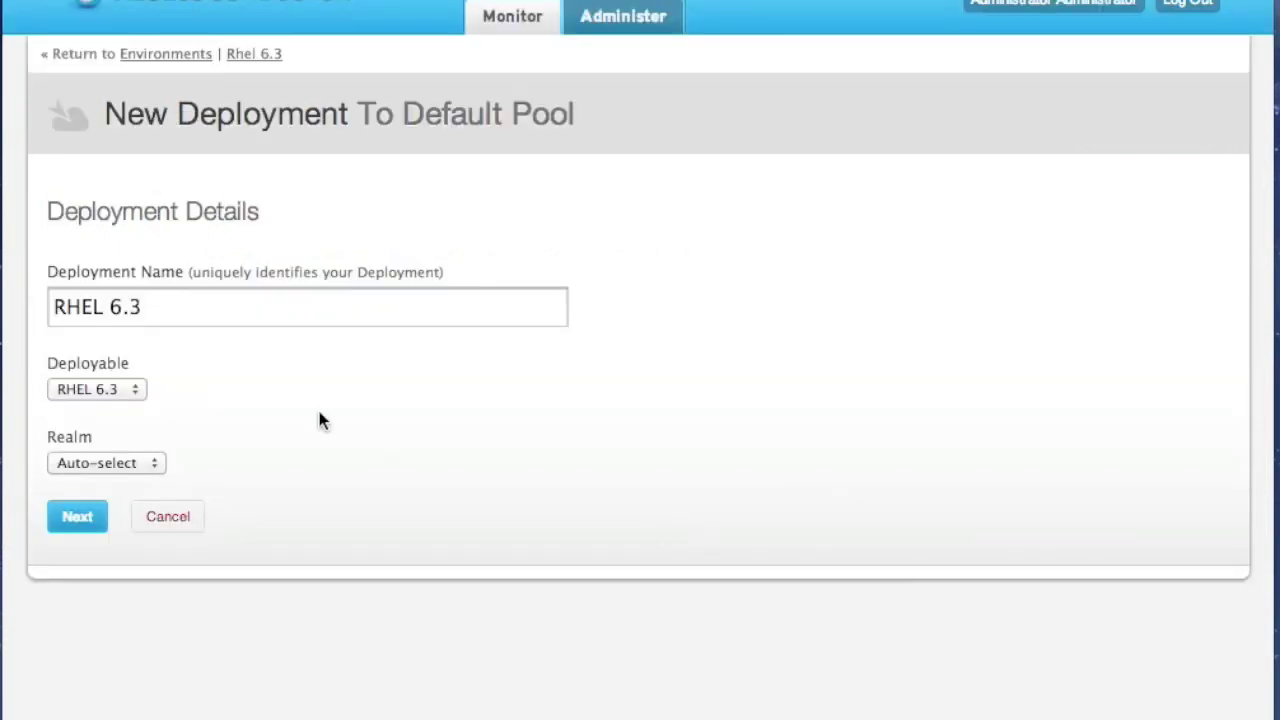
Confirm the deployment details and deploy RHEL-6-3 to the Default Pool
{"action": "left_click", "coordinate": [96, 522]}
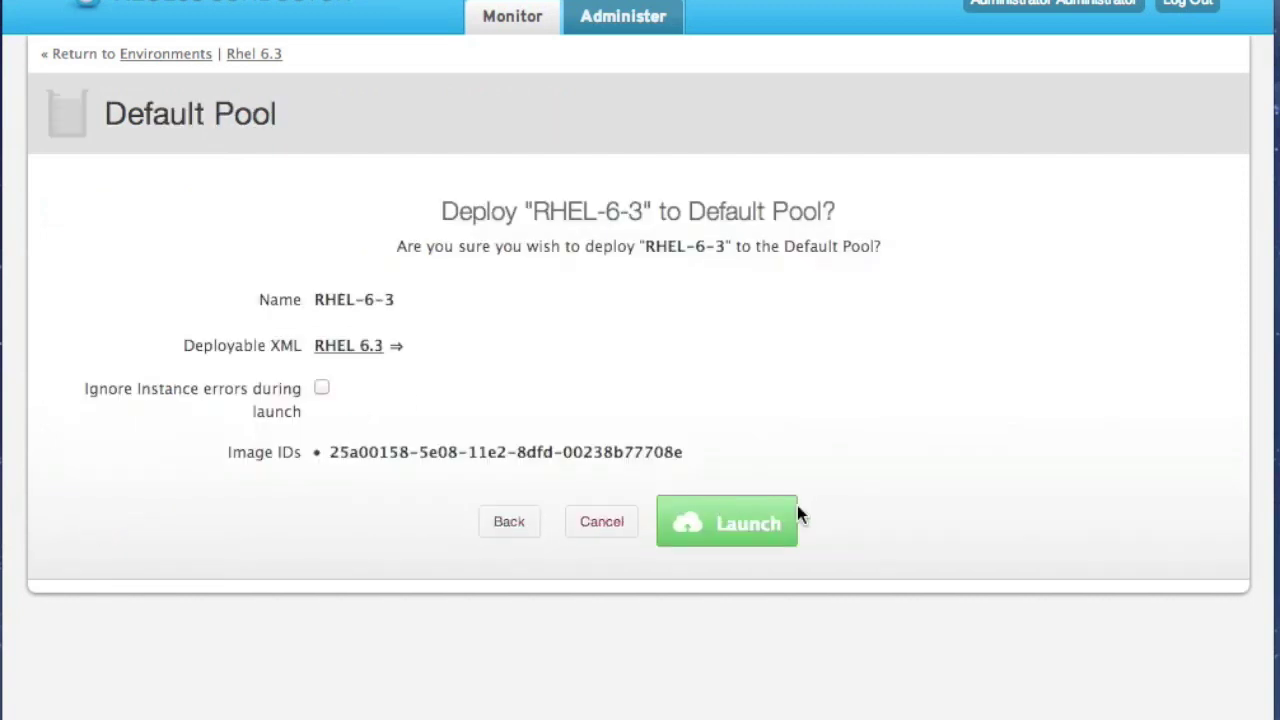
{"action": "left_click", "coordinate": [745, 526]}
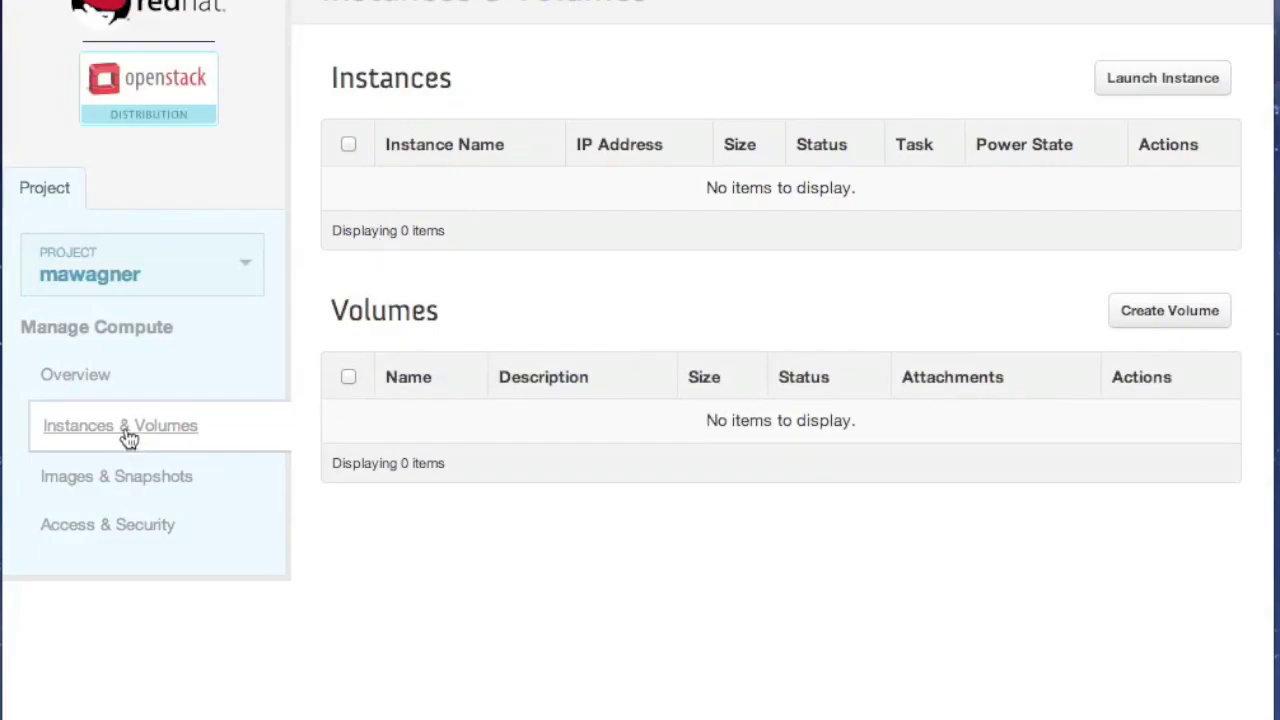
Refresh Instances & Volumes to see RHEL-6-3 at 192.168.0.10, then go to Access & Security
{"action": "left_click", "coordinate": [125, 427]}
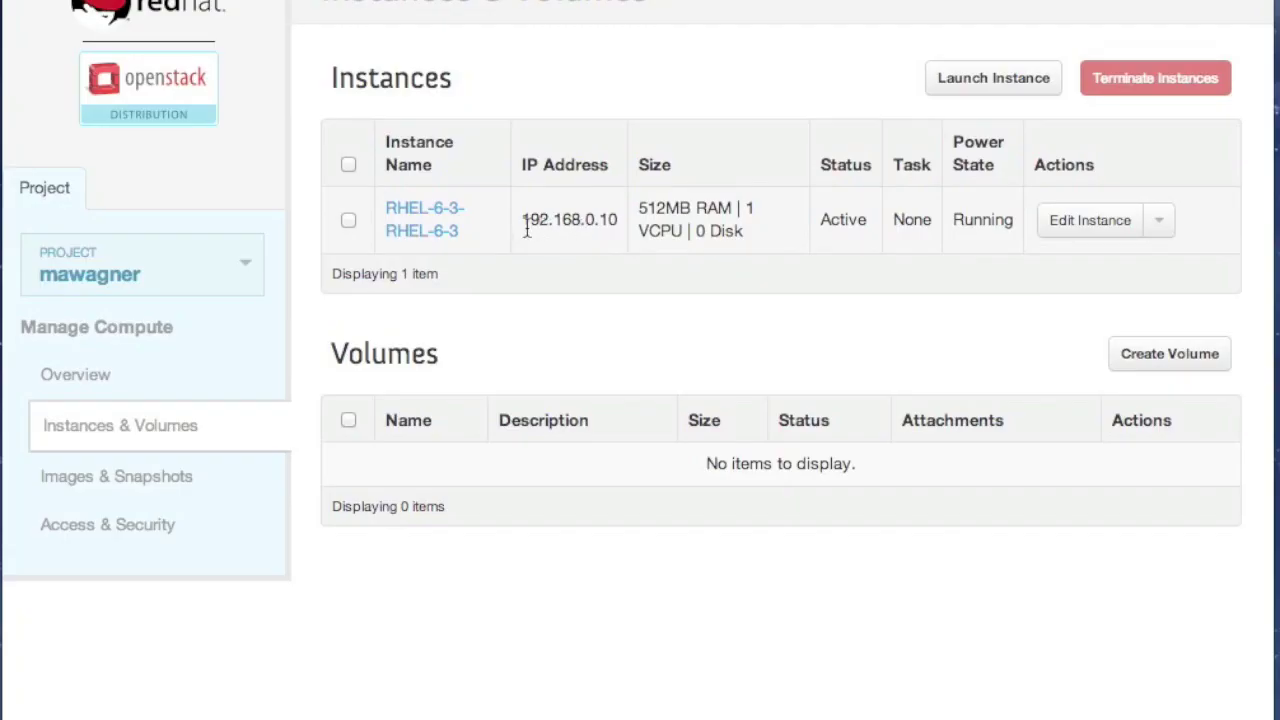
{"action": "left_click_drag", "start_coordinate": [523, 222], "coordinate": [577, 222]}
{"action": "left_click", "coordinate": [579, 224]}
{"action": "left_click_drag", "start_coordinate": [522, 218], "coordinate": [617, 219]}
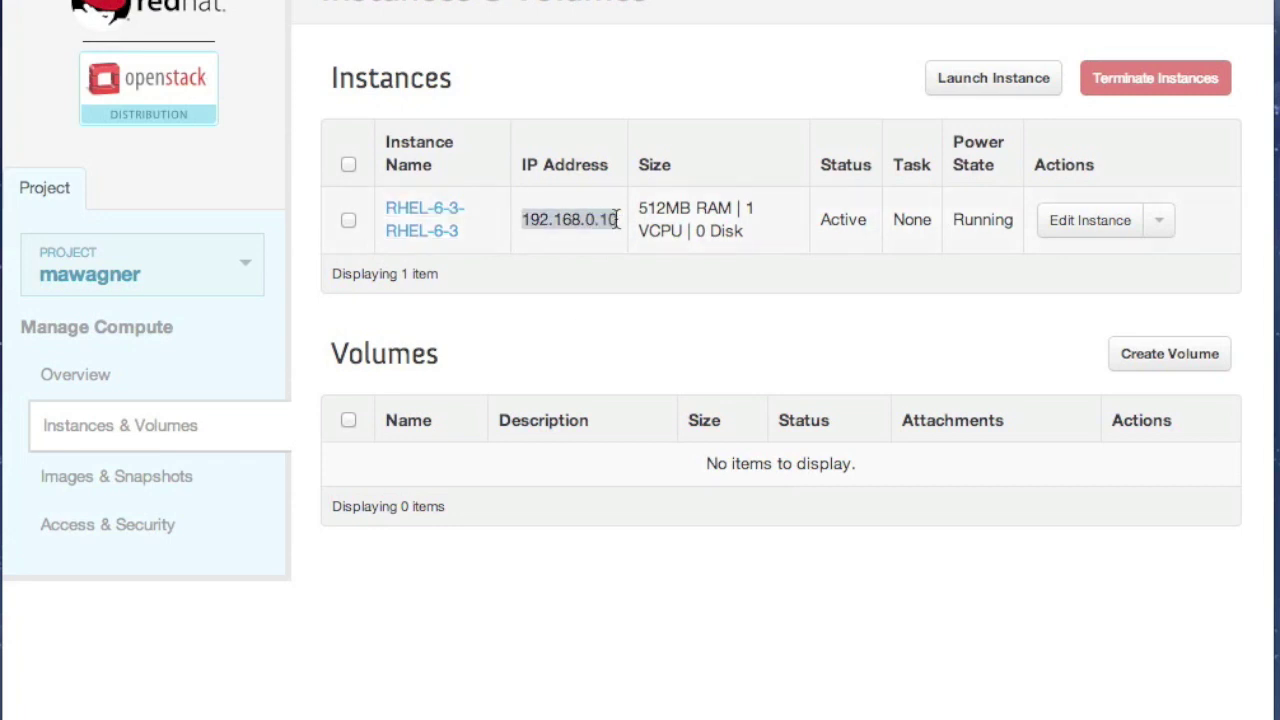
{"action": "left_click", "coordinate": [619, 219]}
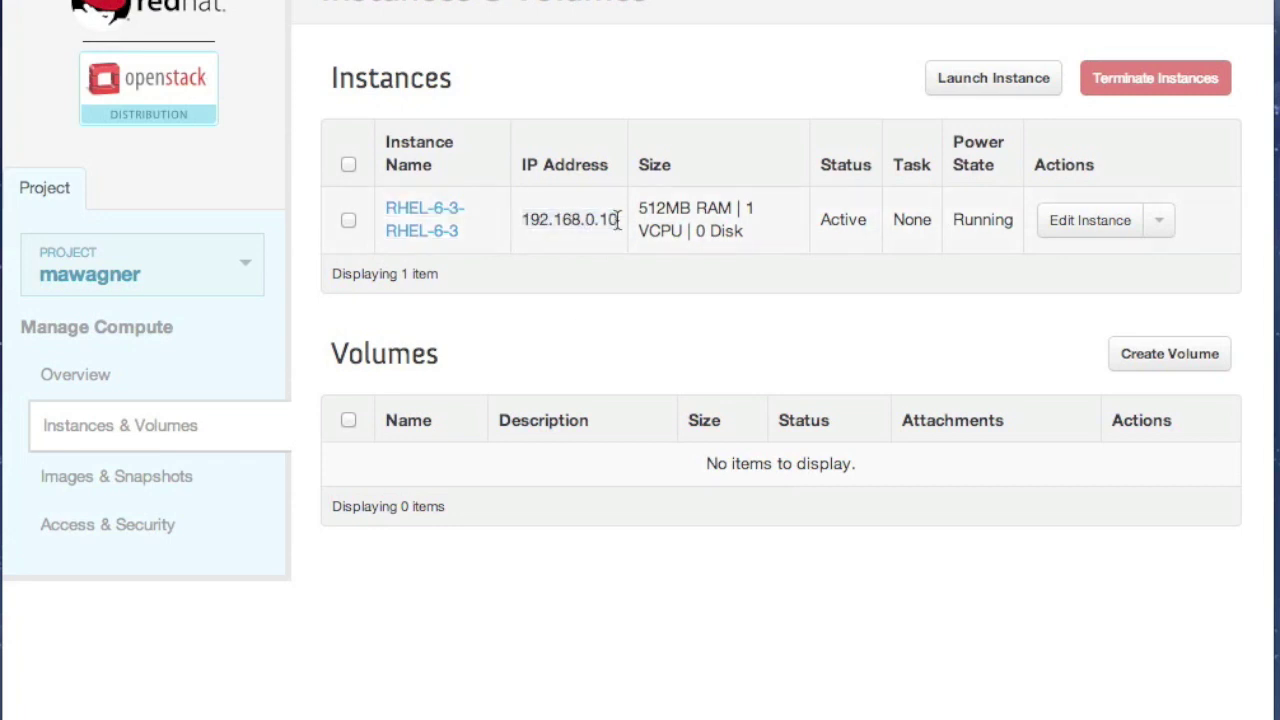
{"action": "left_click", "coordinate": [158, 476]}
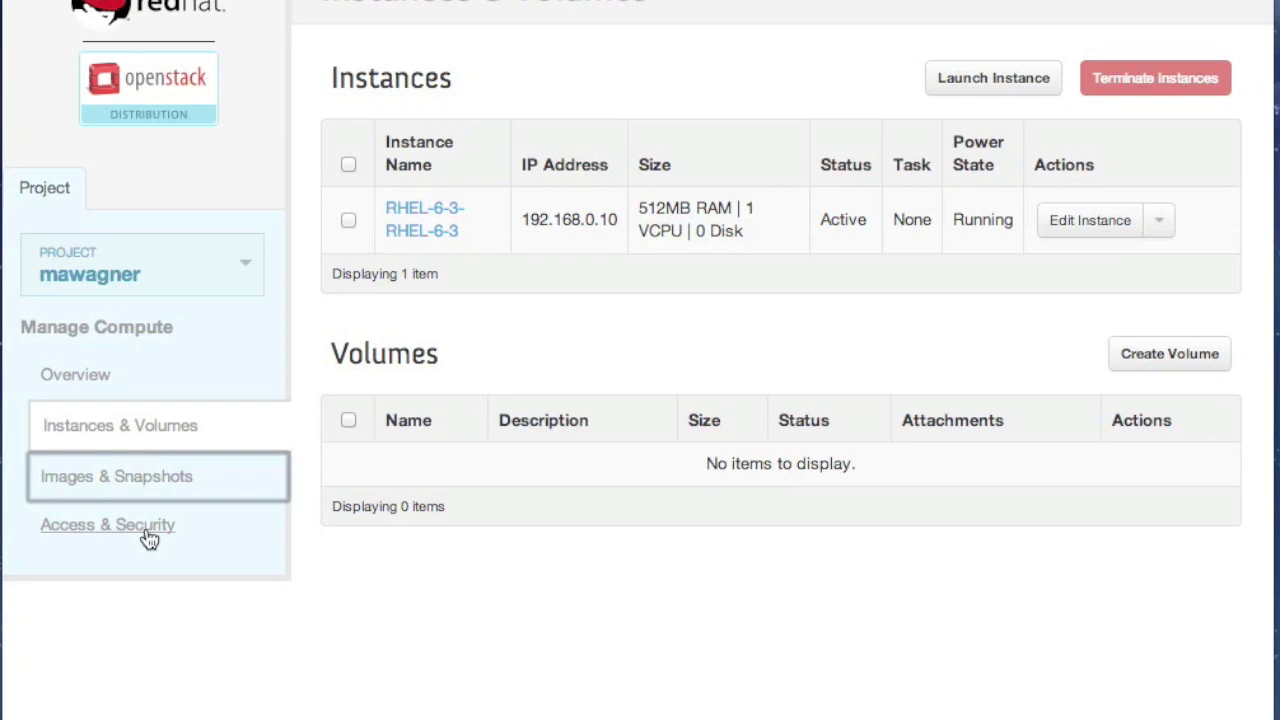
{"action": "left_click", "coordinate": [146, 529]}
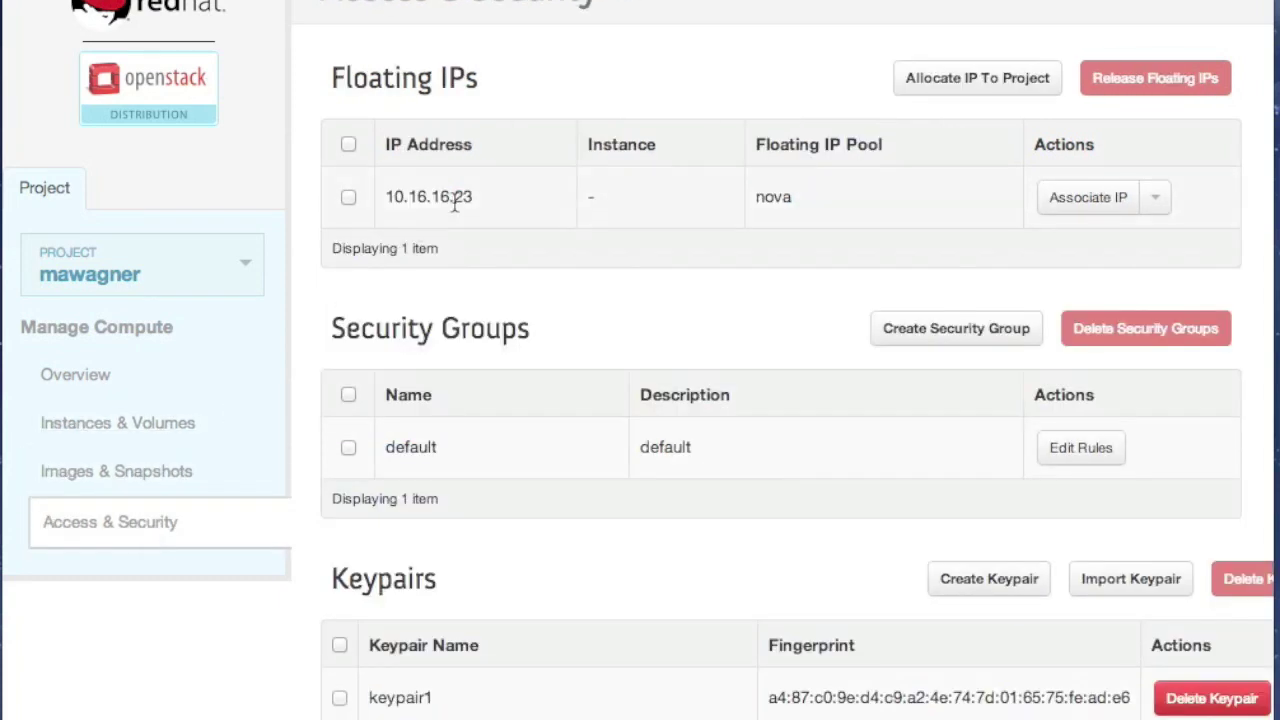
Associate floating IP 10.16.16.23 with instance RHEL-6-3-RHEL-6-3, then view the usage Overview
{"action": "left_click", "coordinate": [348, 197]}
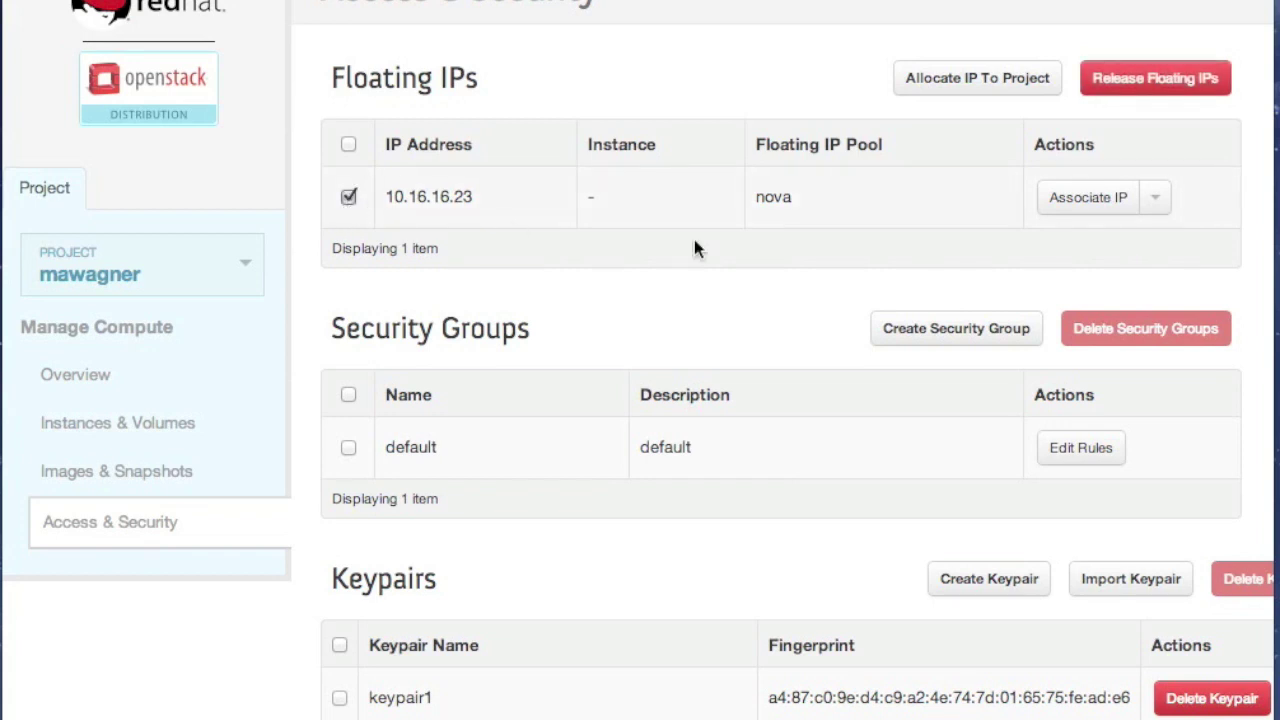
{"action": "left_click", "coordinate": [1156, 198]}
{"action": "left_click", "coordinate": [1105, 200]}
{"action": "left_click", "coordinate": [1105, 200]}
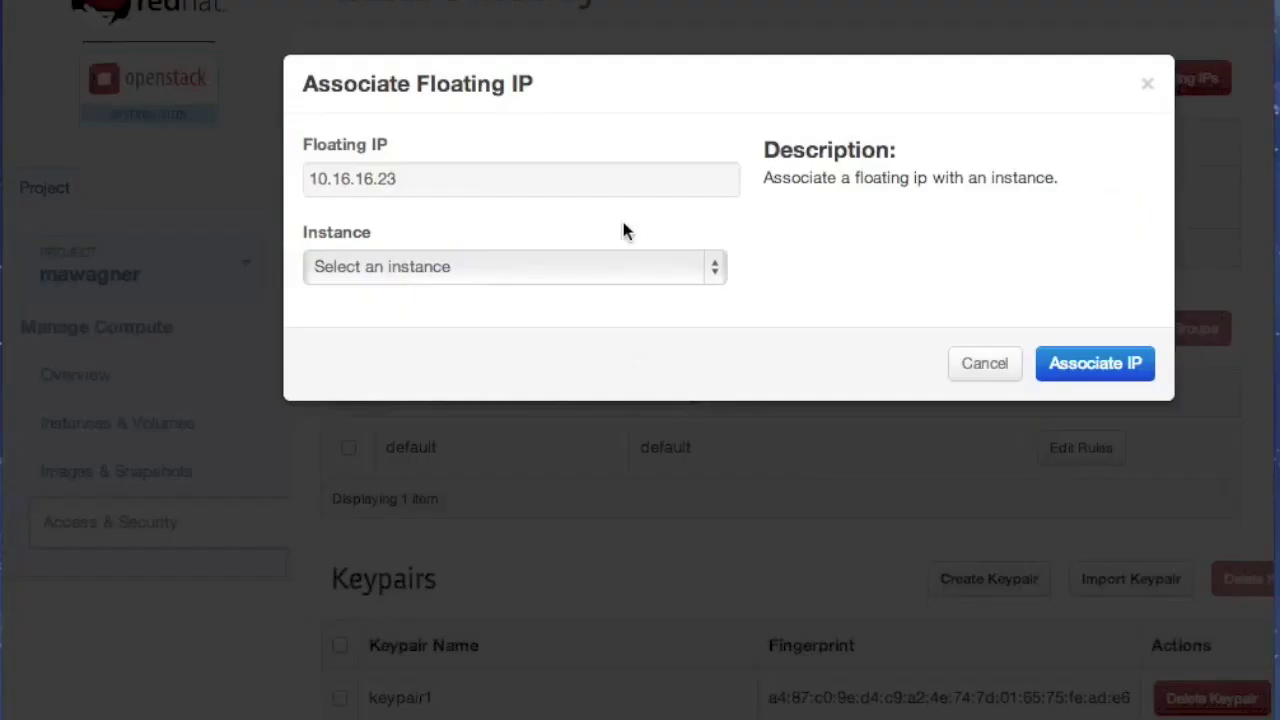
{"action": "left_click", "coordinate": [526, 269]}
{"action": "left_click", "coordinate": [518, 284]}
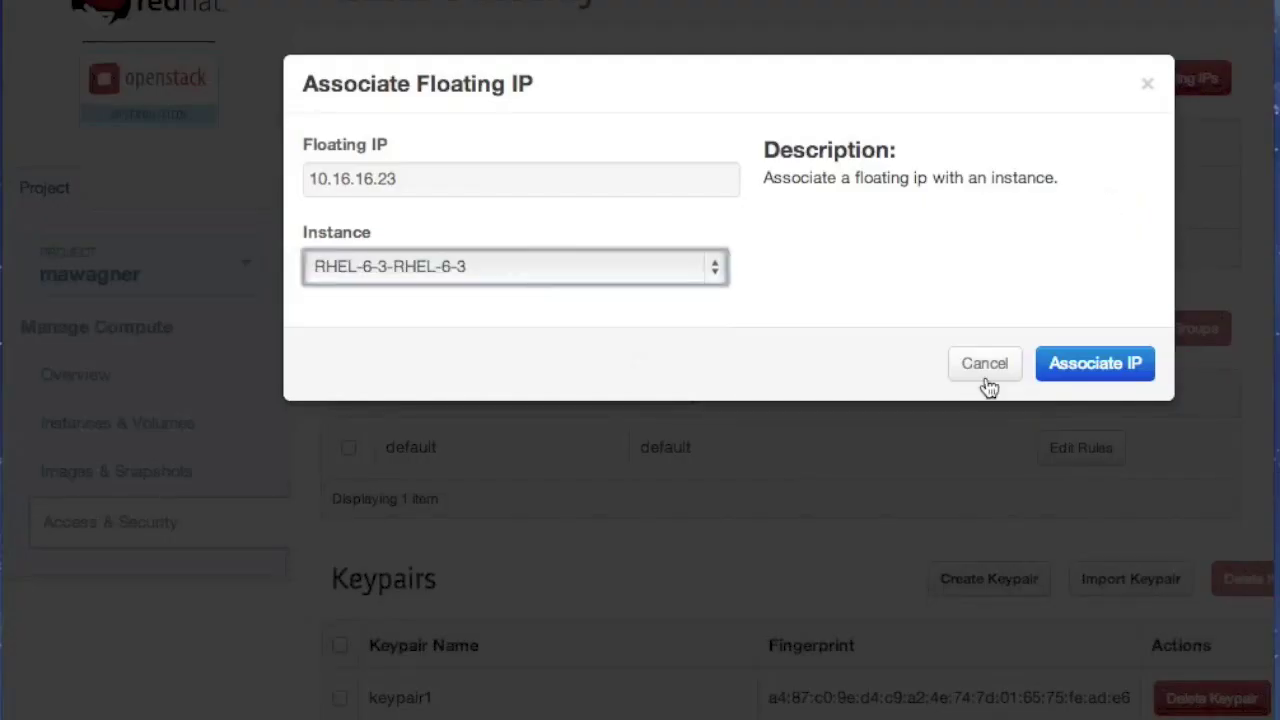
{"action": "left_click", "coordinate": [1090, 362]}
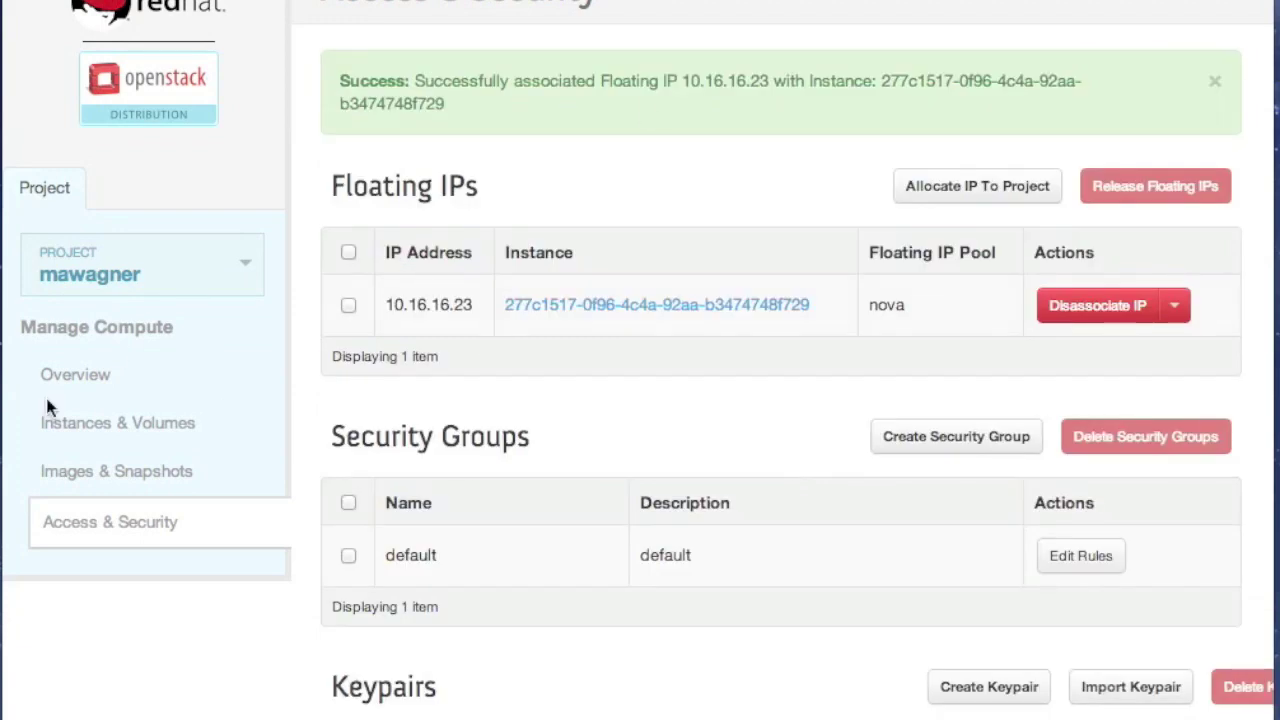
{"action": "left_click", "coordinate": [94, 375]}
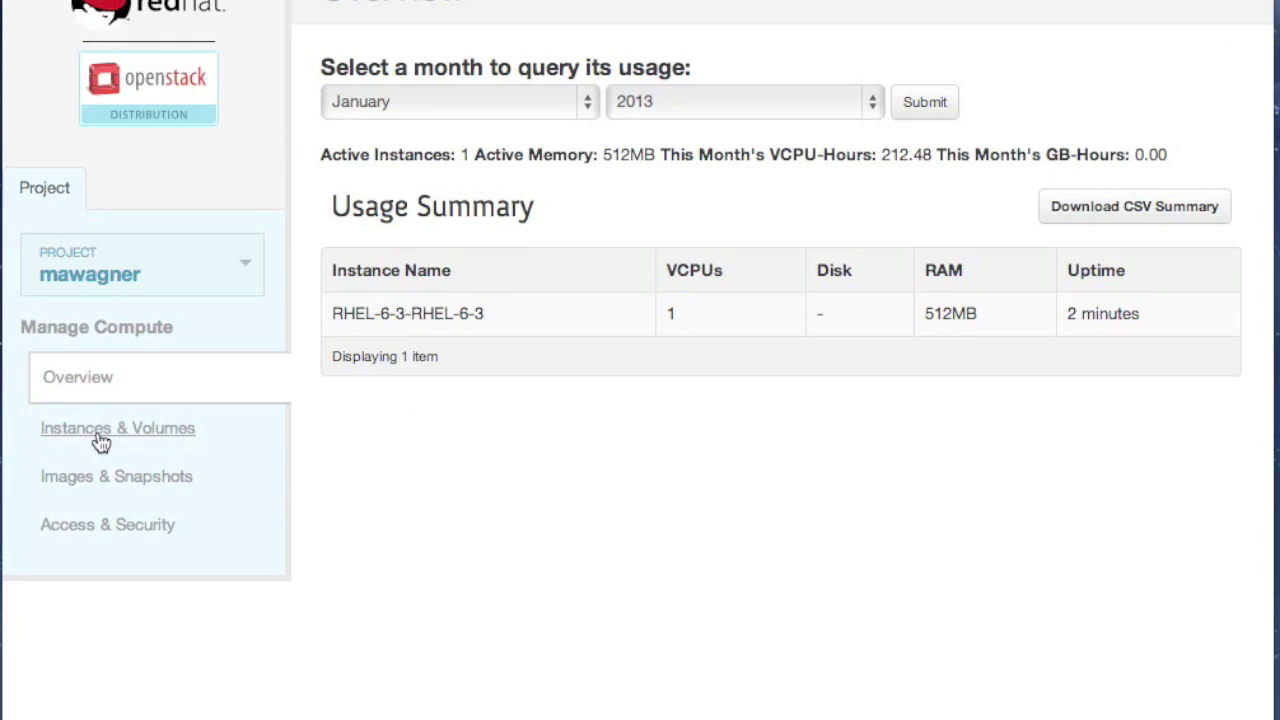
Copy the instance's floating IP 10.16.16.23 from Instances & Volumes and open a terminal
{"action": "left_click", "coordinate": [101, 440]}
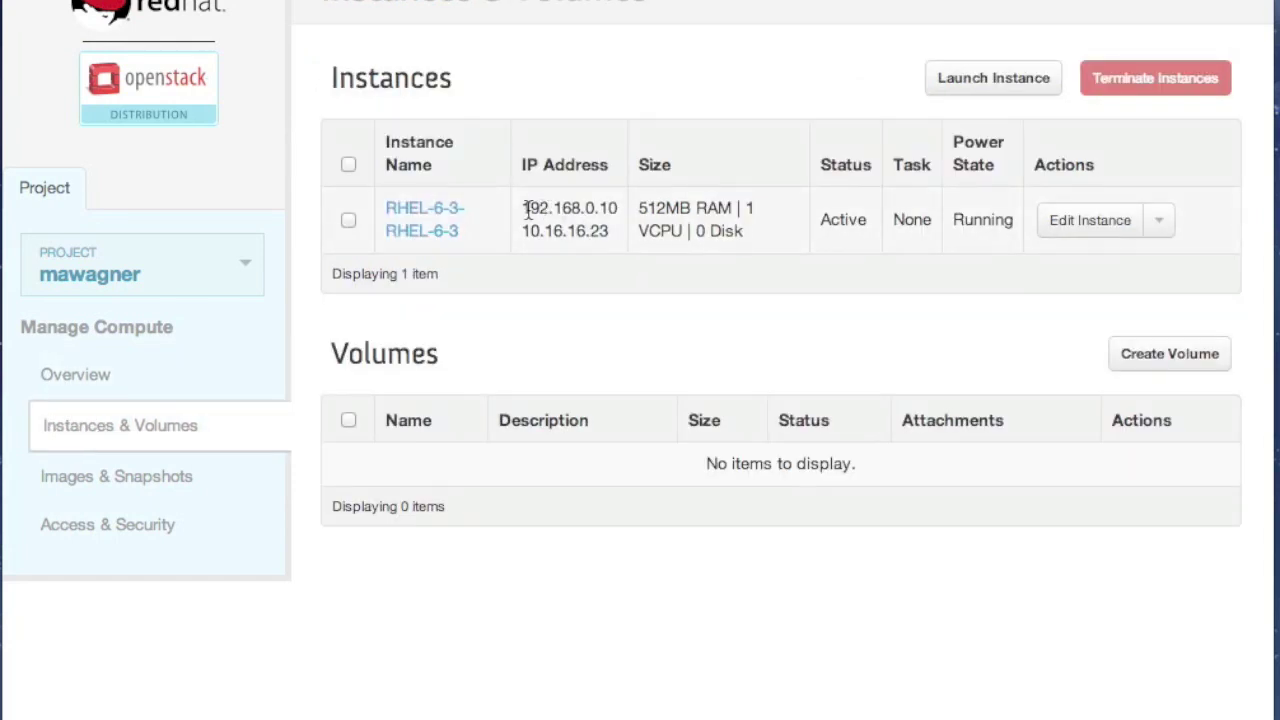
{"action": "left_click_drag", "start_coordinate": [529, 212], "coordinate": [569, 212]}
{"action": "left_click", "coordinate": [575, 212]}
{"action": "left_click_drag", "start_coordinate": [524, 228], "coordinate": [605, 229]}
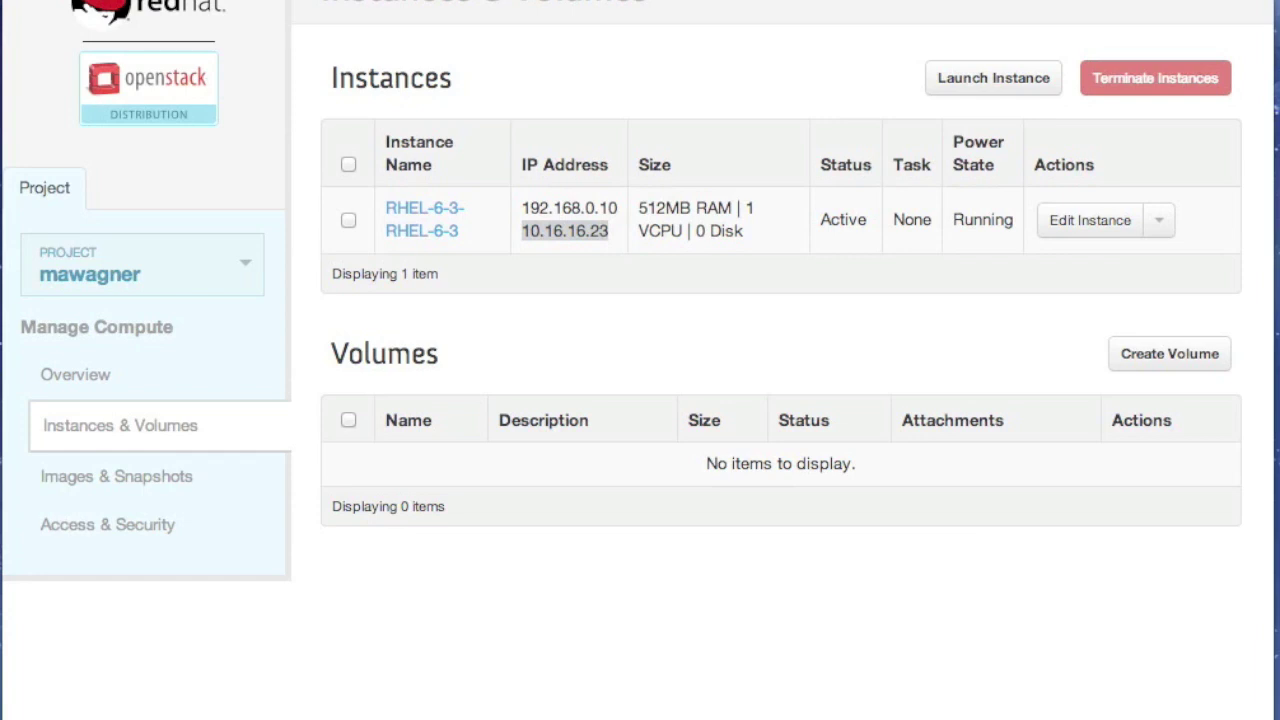
{"action": "key", "text": "alt+space"}
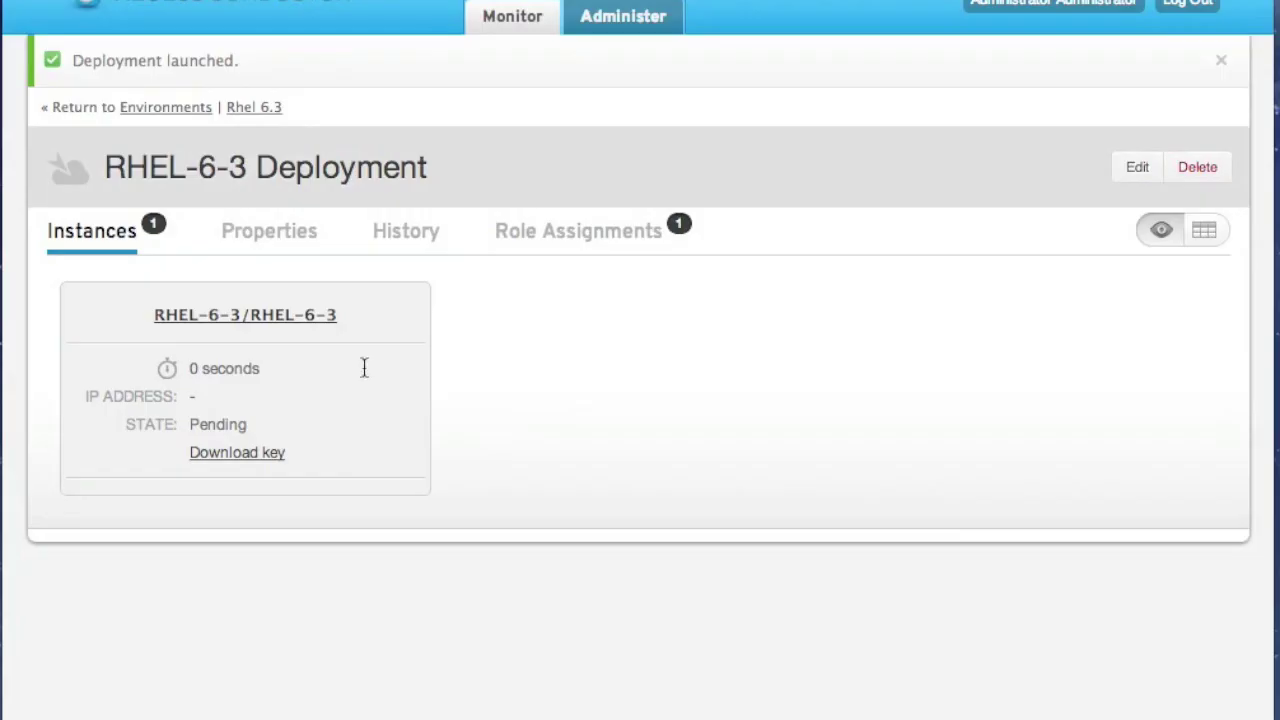
Inspect the RHEL-6-3 deployment's instance card and its status
{"action": "left_click_drag", "start_coordinate": [363, 366], "coordinate": [363, 463]}
{"action": "left_click", "coordinate": [364, 466]}
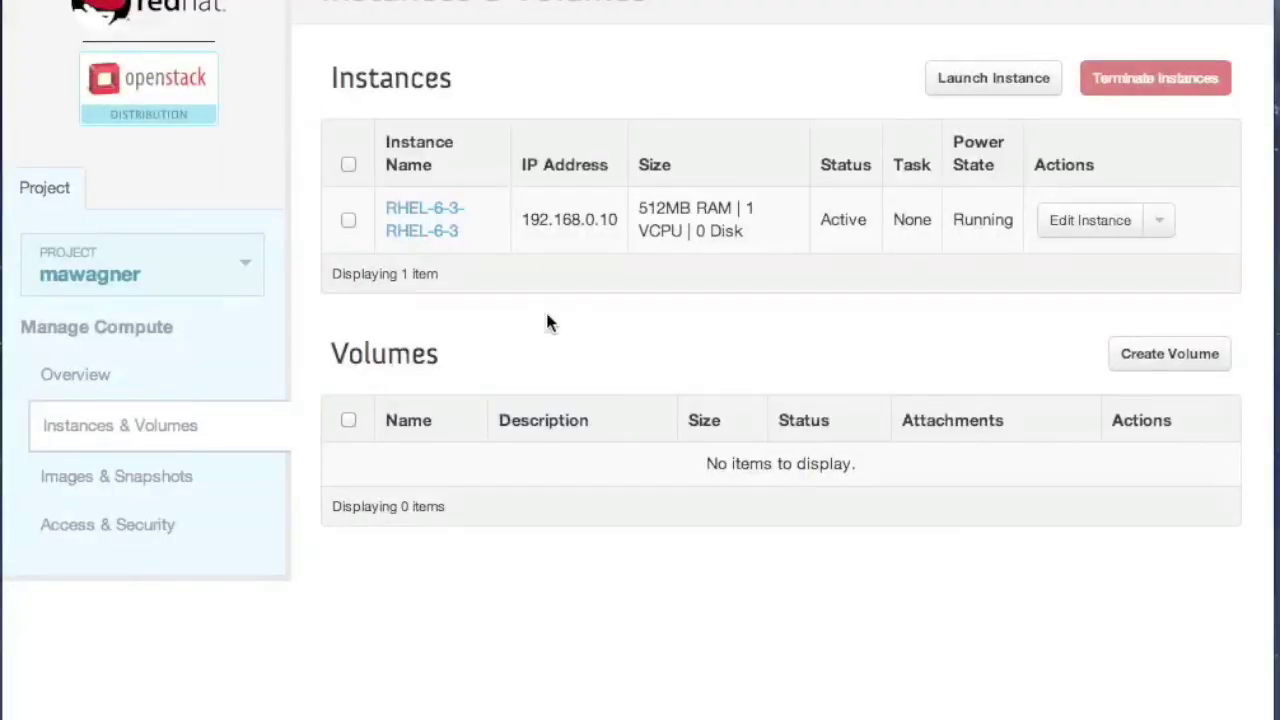
{"action": "double_click", "coordinate": [852, 217]}
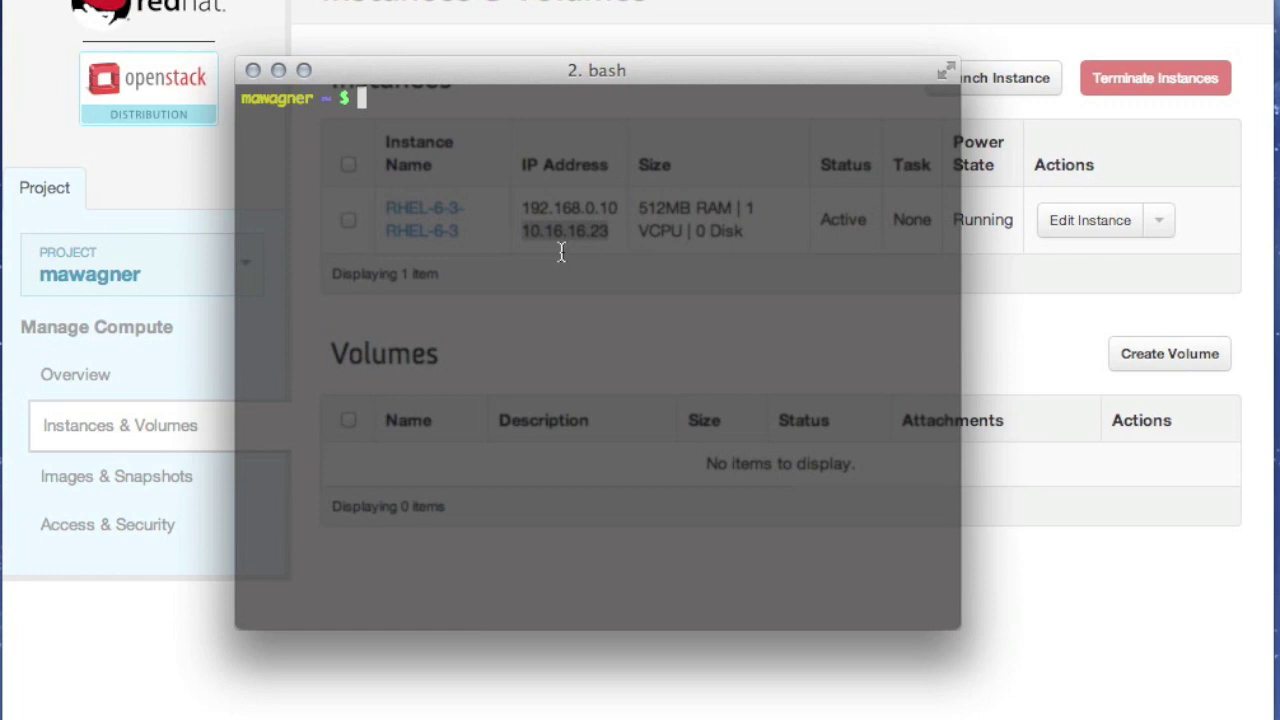
Restrict the downloaded RHEL-6-3 key file in ~/Downloads with chmod 600
{"action": "type", "text": "chmod 600 "}
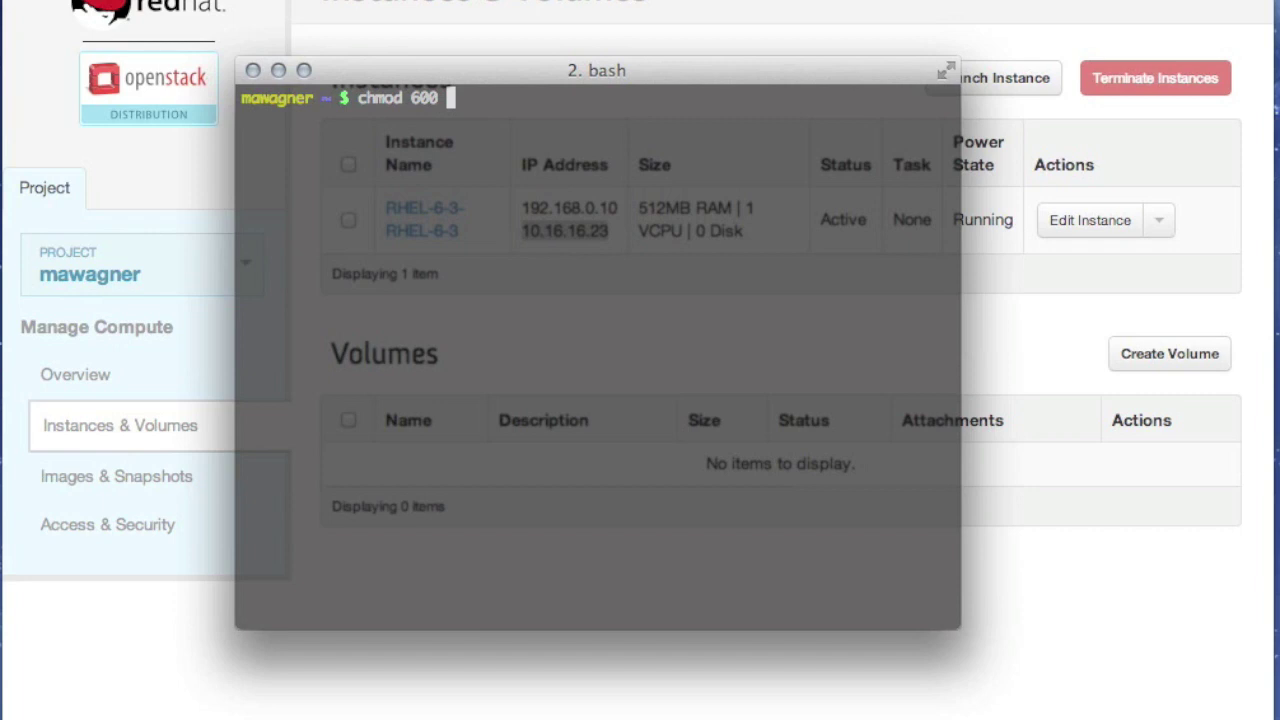
{"action": "type", "text": "~/Dow"}
{"action": "key", "text": "Tab"}
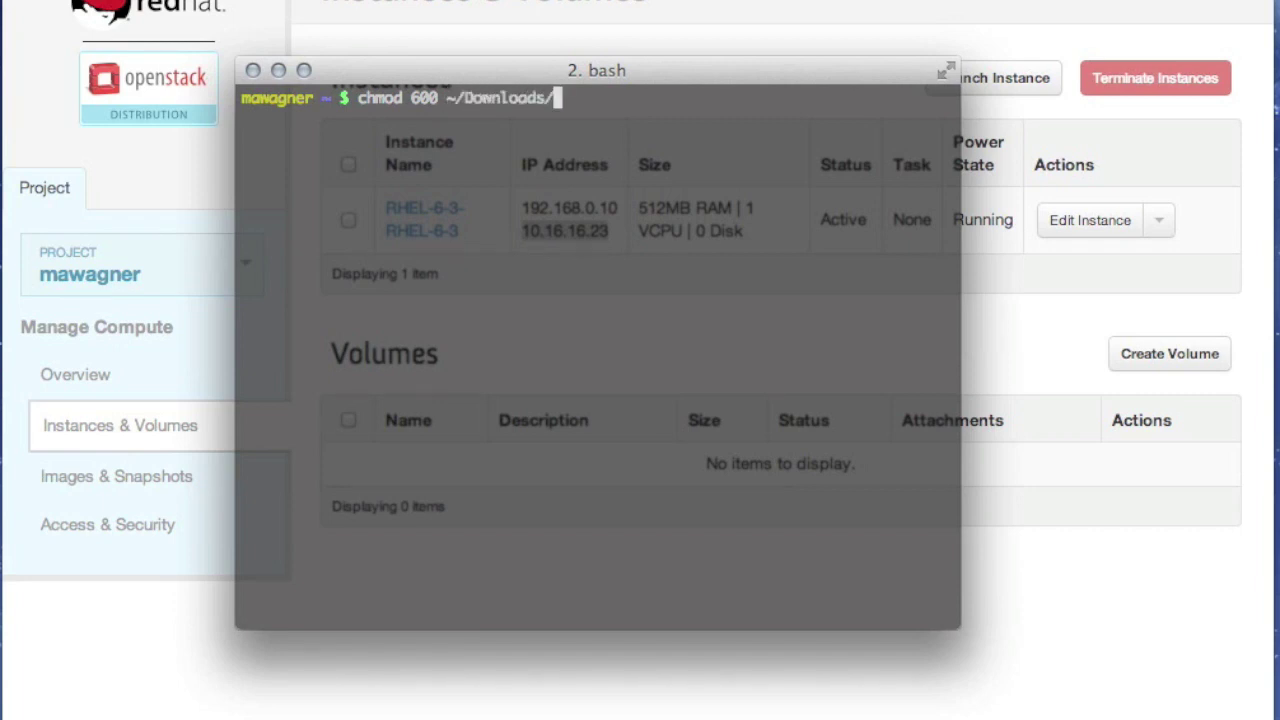
{"action": "type", "text": "RHEL-"}
{"action": "key", "text": "Tab"}
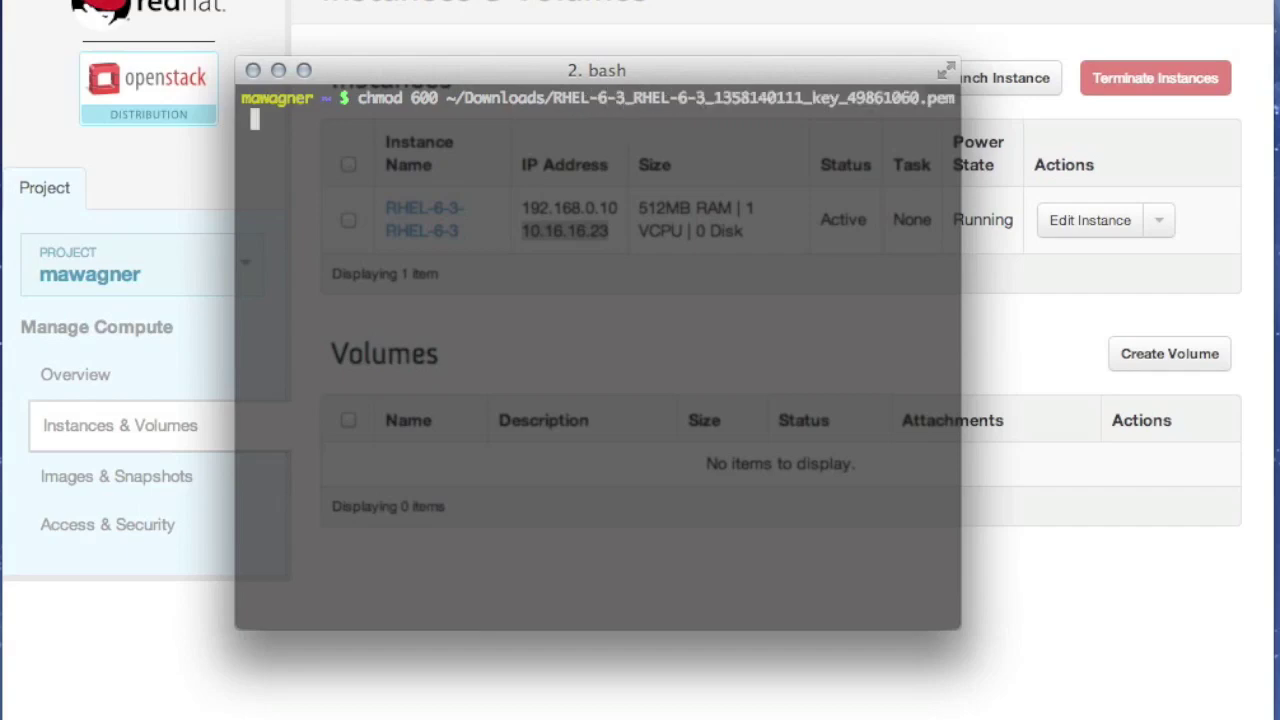
{"action": "key", "text": "Return"}
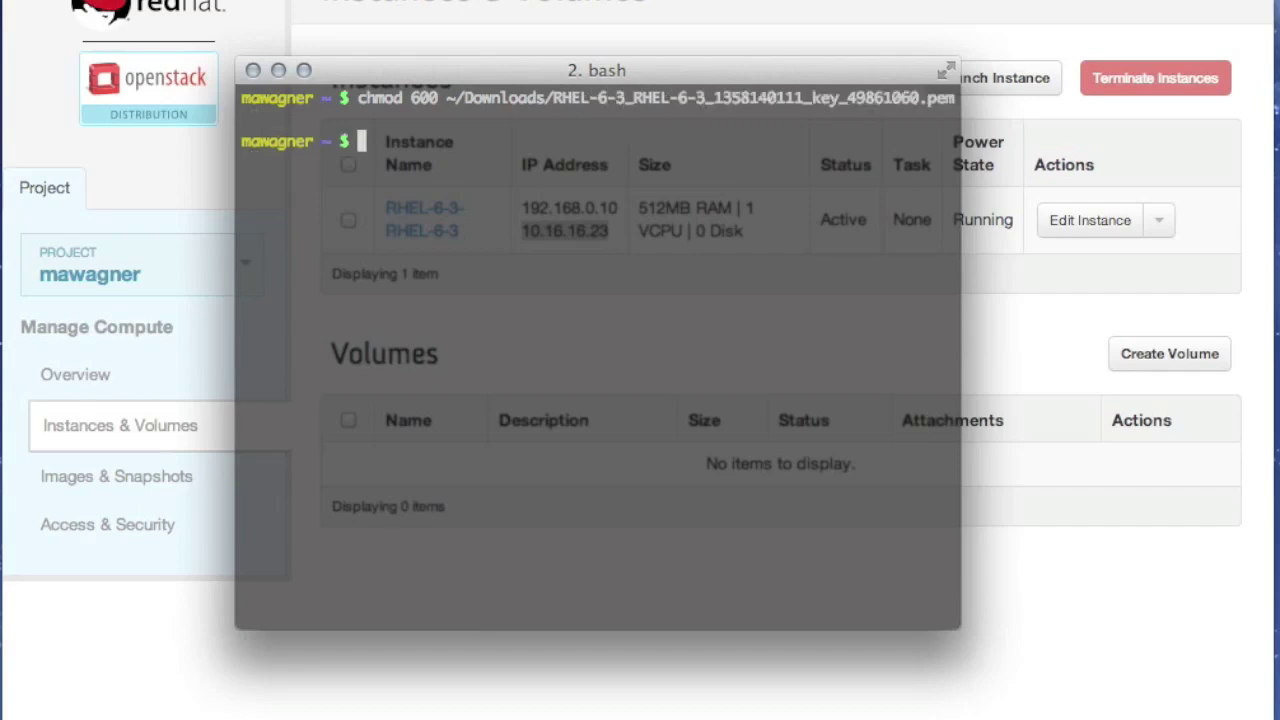
{"action": "type", "text": "ssh -i"}
{"action": "key", "text": "super+v"}
{"action": "type", "text": "ro"}
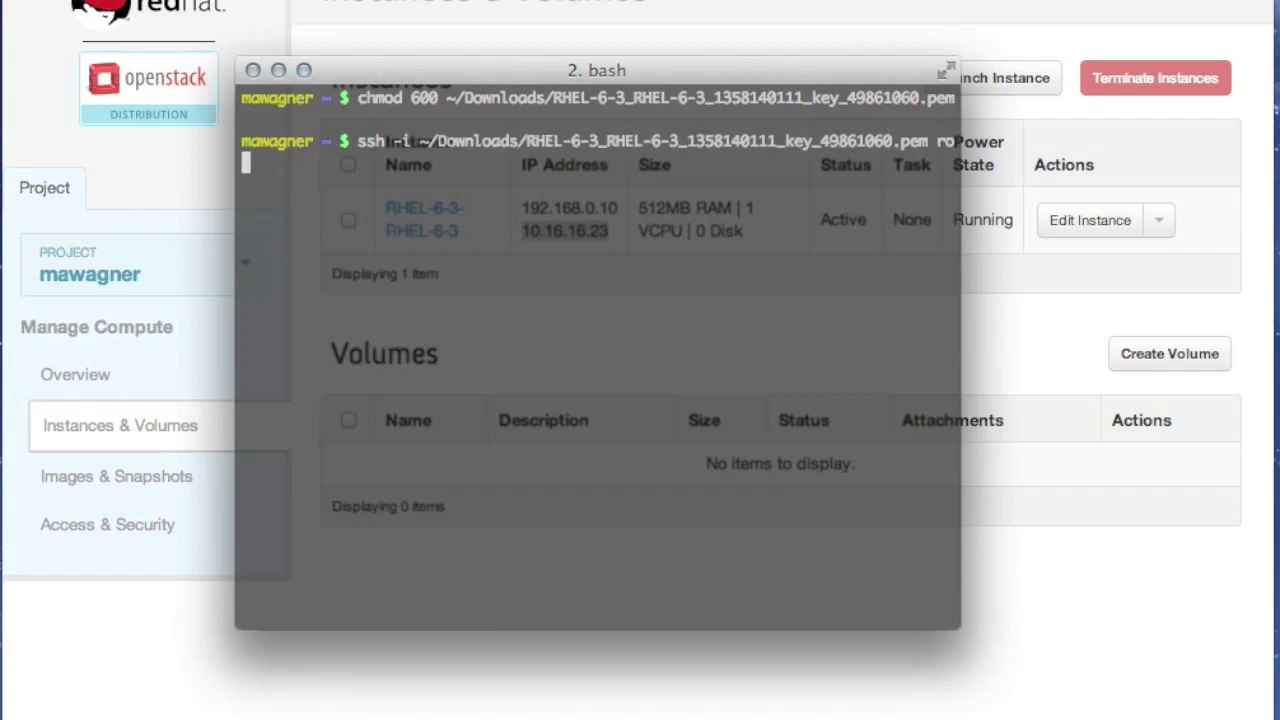
{"action": "type", "text": "ot@10"}
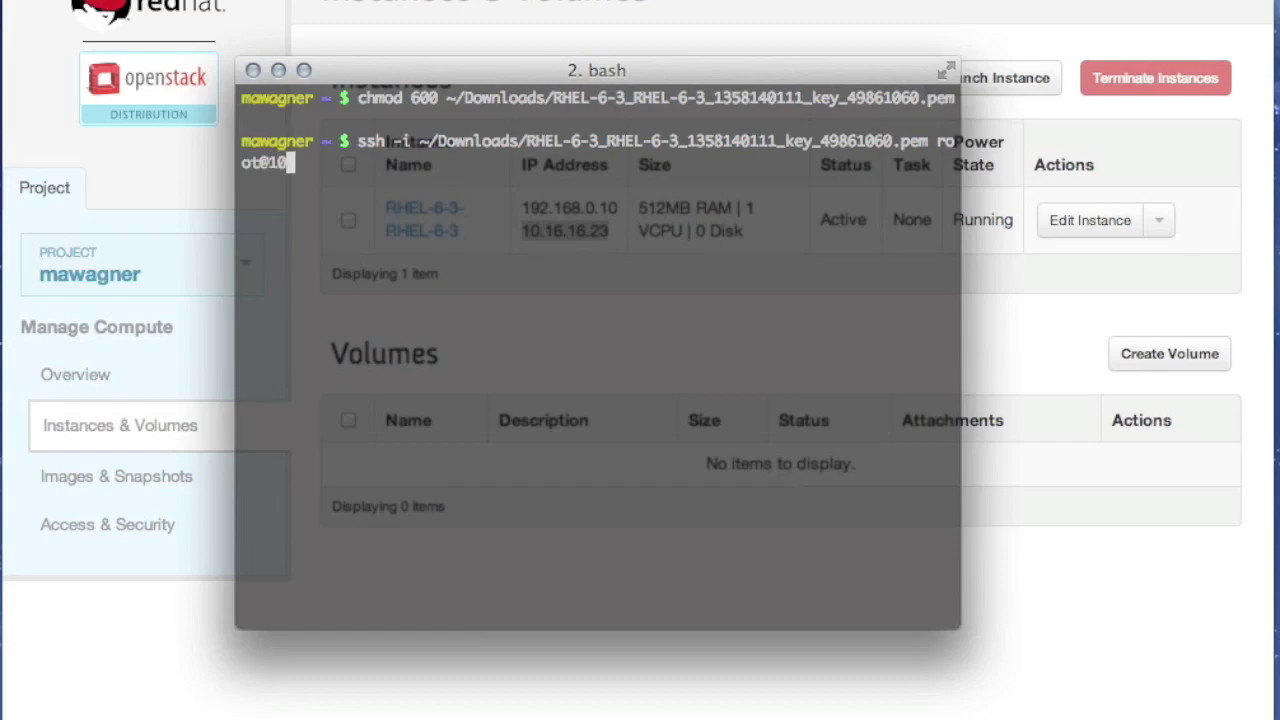
{"action": "type", "text": ".16.17"}
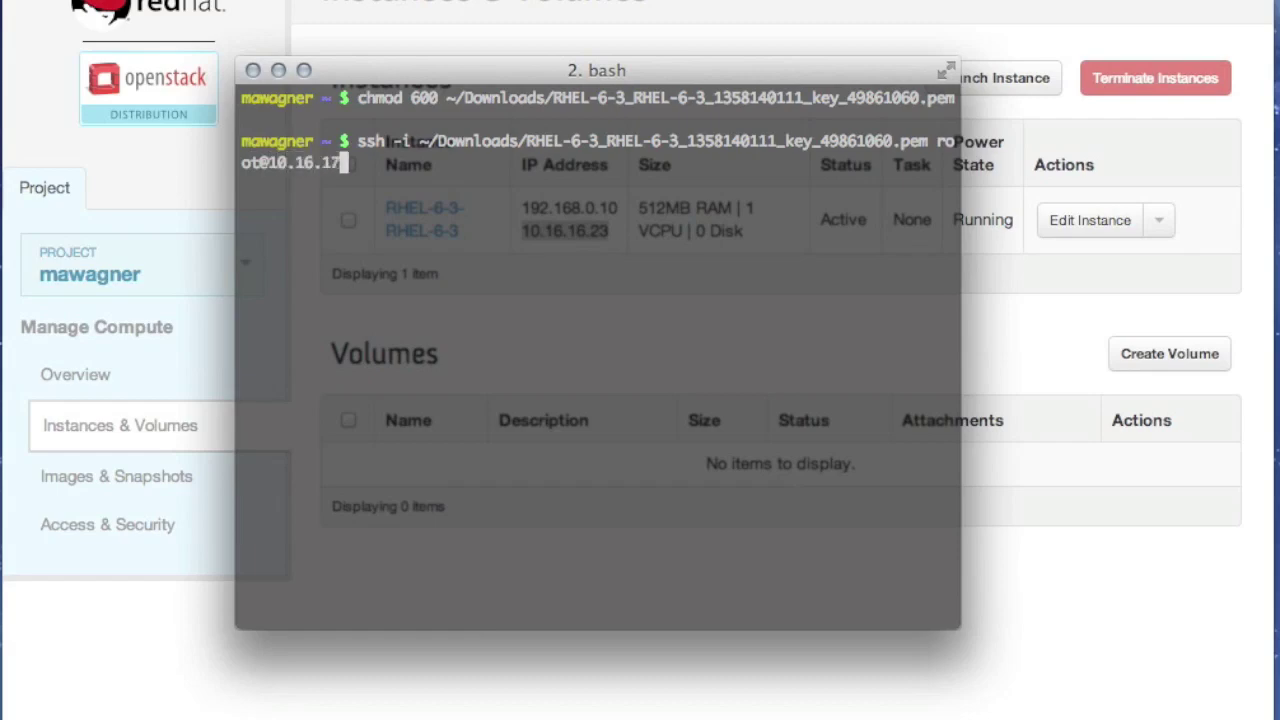
{"action": "key", "text": "BackSpace"}
{"action": "type", "text": "6.23"}
{"action": "key", "text": "Return"}
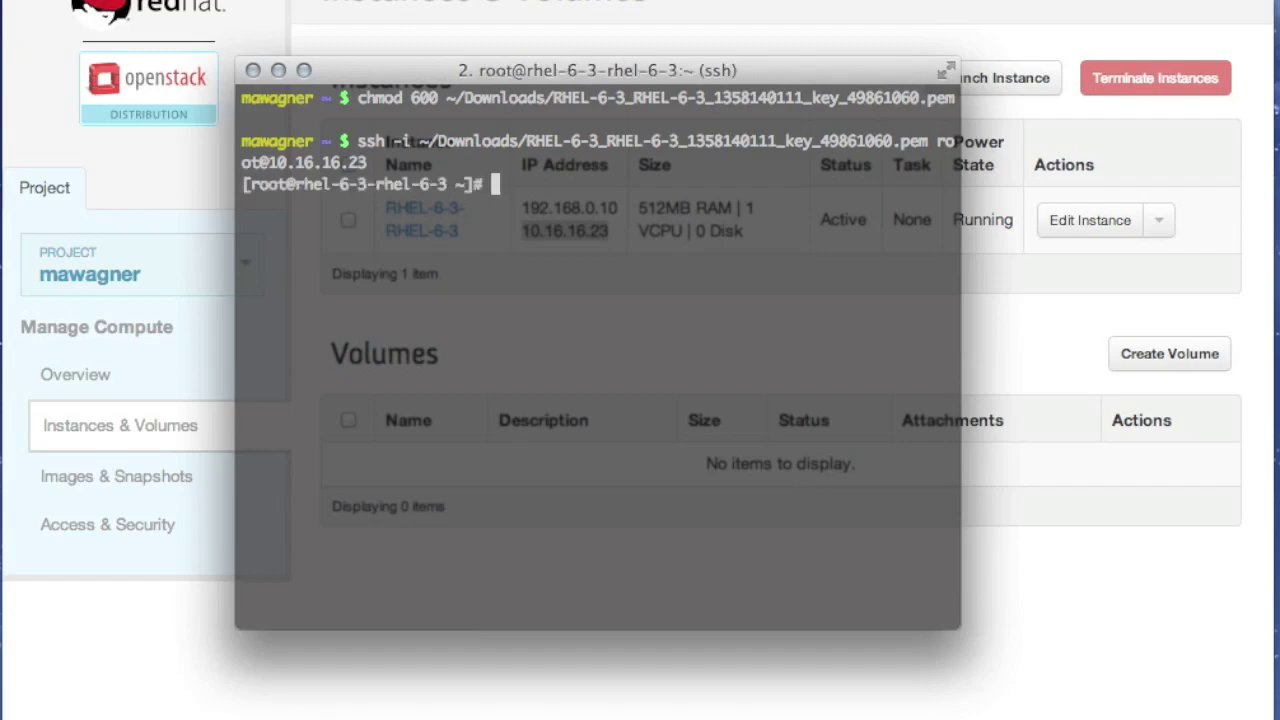
{"action": "type", "text": "uname -a"}
{"action": "key", "text": "Return"}
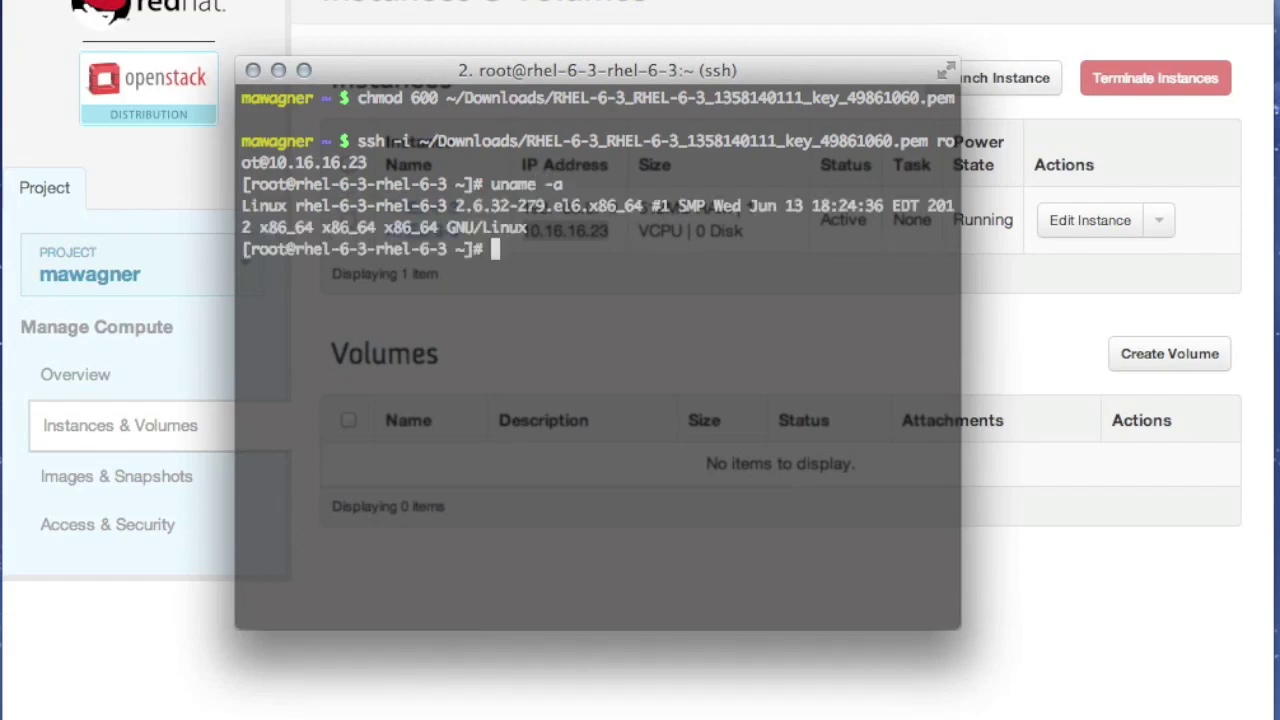